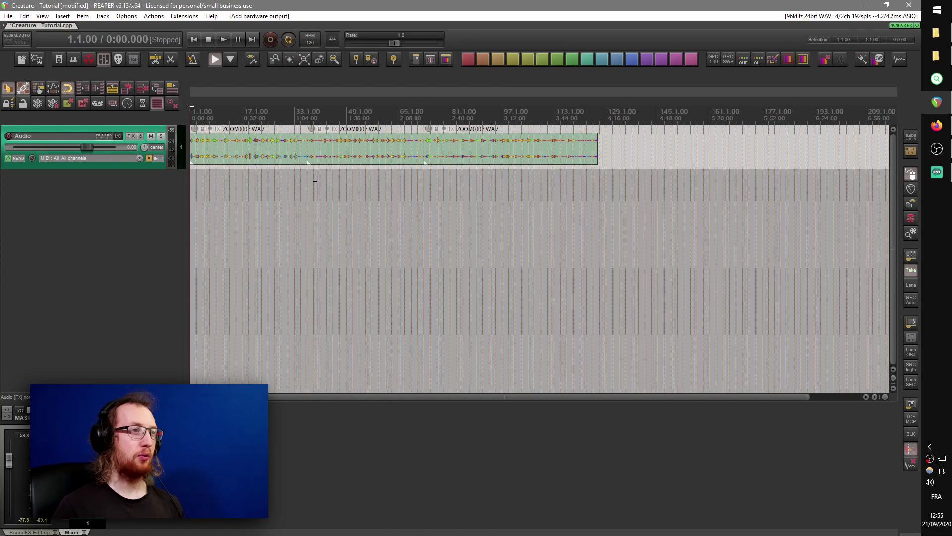
- Enlarge the height of the Audio track in the arrangement
{"action": "scroll", "coordinate": [284, 163], "scroll_direction": "up", "scroll_amount": 3}
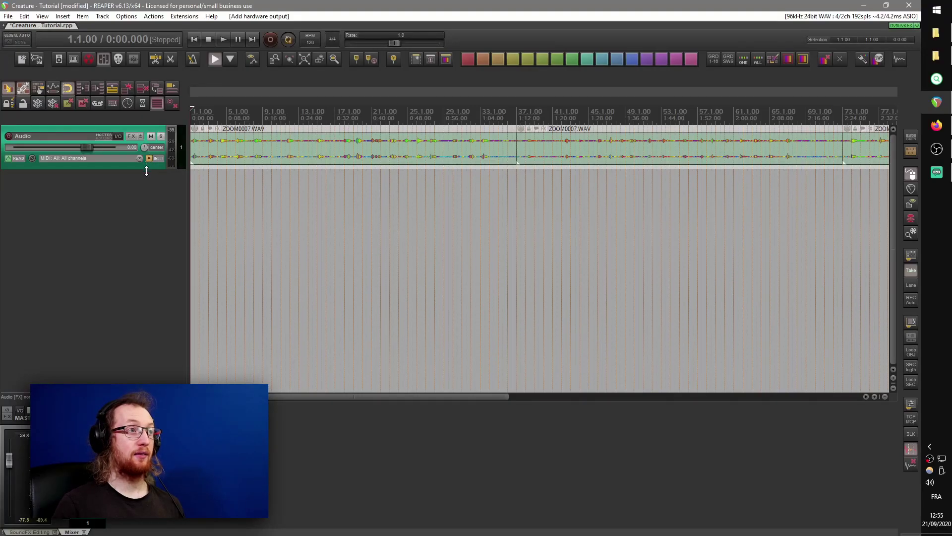
{"action": "left_click_drag", "start_coordinate": [146, 171], "coordinate": [146, 273]}
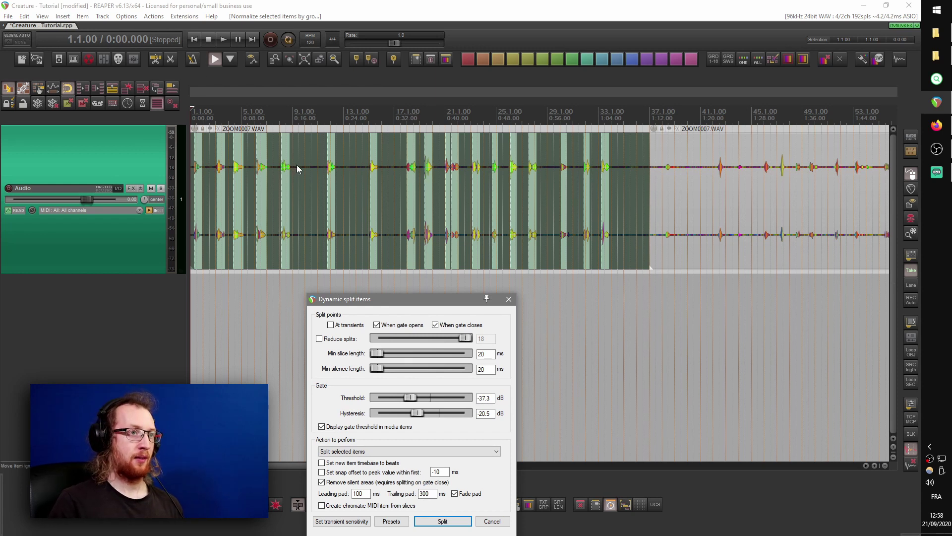
- Set the dynamic split's hysteresis to -28.3 dB and split the first ZOOM0007.WAV item, removing its silent areas
{"action": "scroll", "coordinate": [318, 179], "scroll_direction": "up", "scroll_amount": 3}
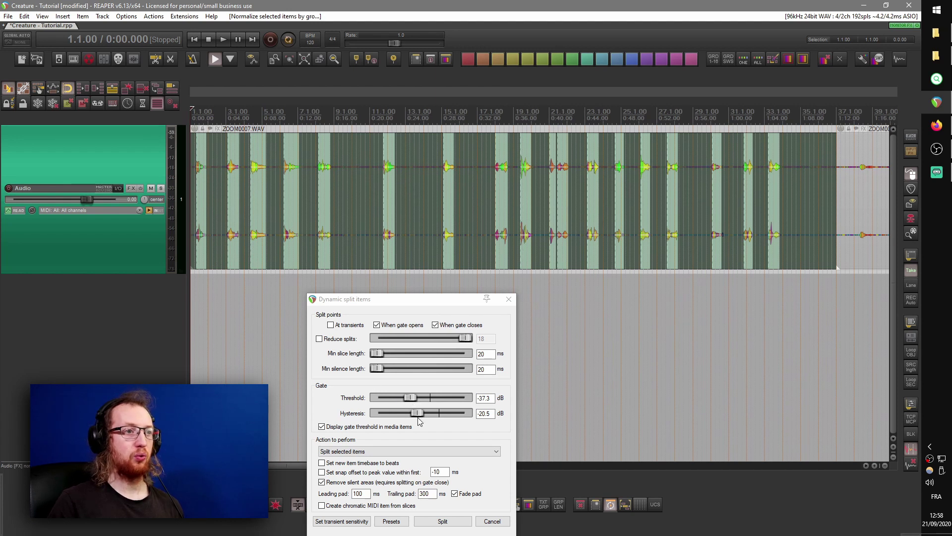
{"action": "left_click_drag", "start_coordinate": [418, 418], "coordinate": [405, 418]}
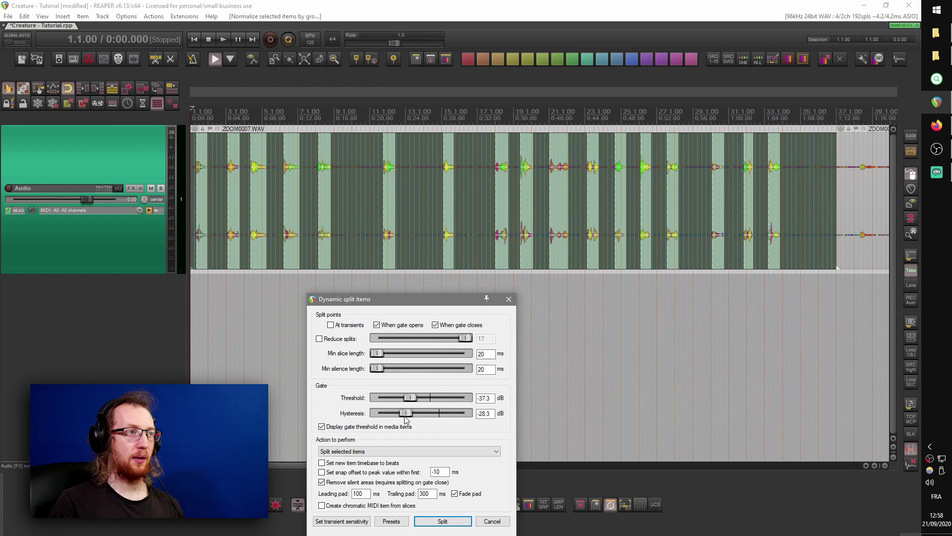
{"action": "left_click", "coordinate": [273, 219]}
{"action": "scroll", "coordinate": [305, 220], "scroll_direction": "up", "scroll_amount": 6}
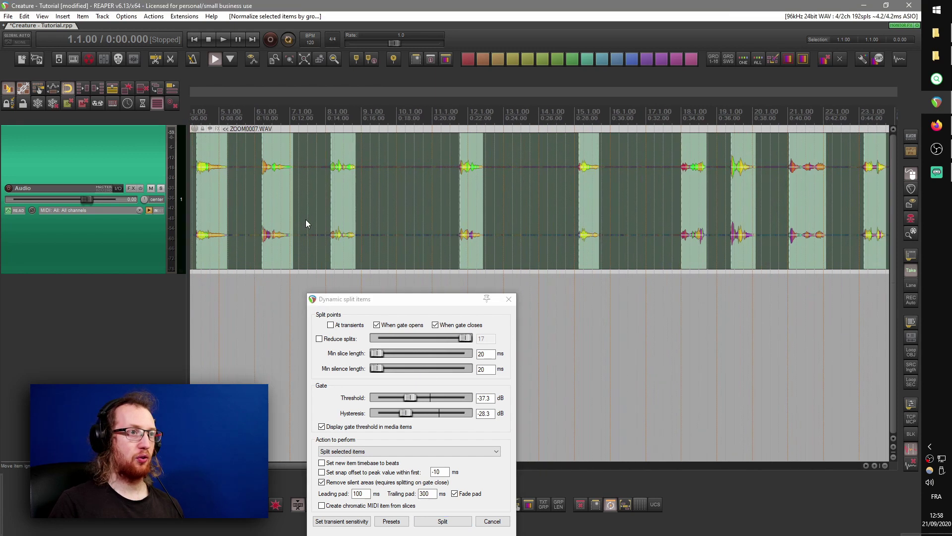
{"action": "scroll", "coordinate": [500, 214], "scroll_direction": "down", "scroll_amount": 5}
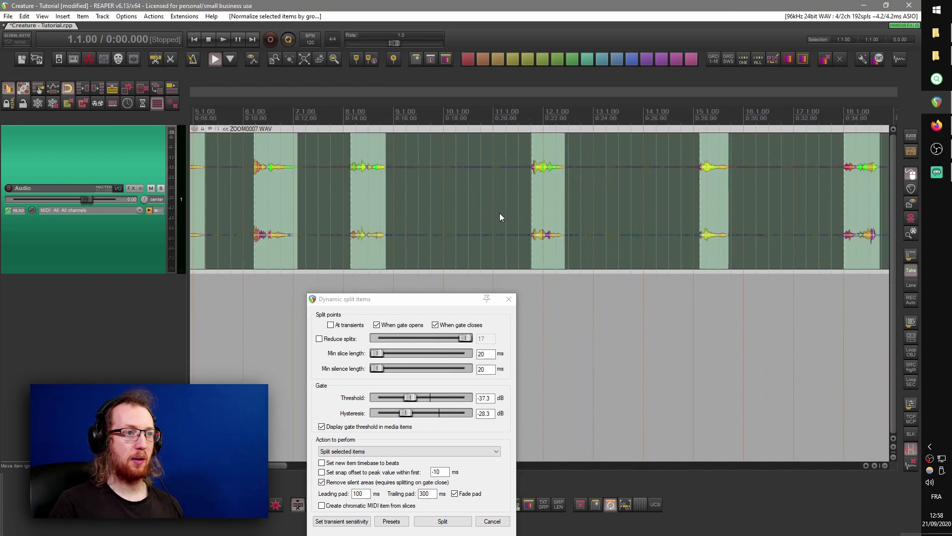
{"action": "left_click", "coordinate": [440, 522]}
{"action": "left_click", "coordinate": [440, 522]}
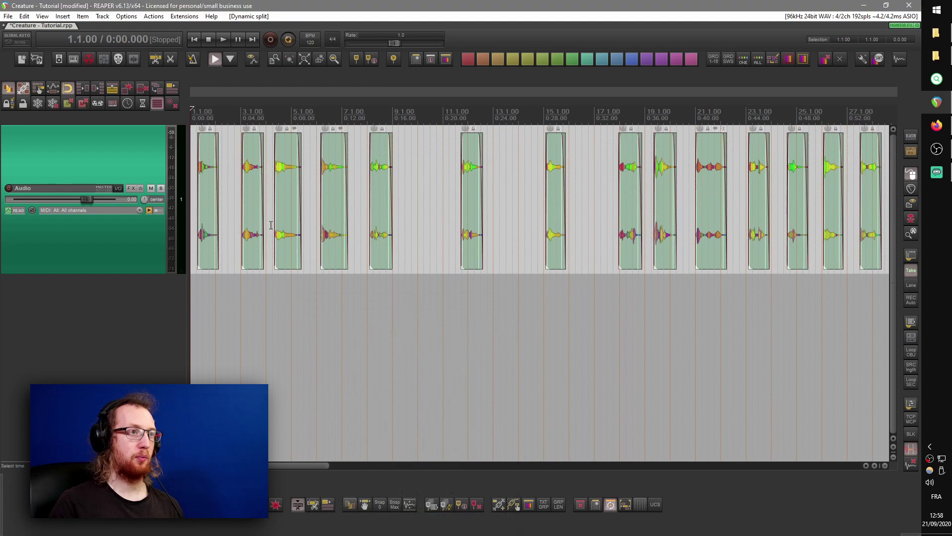
- Space the split items by track with a 1 s gap duration and group them together
{"action": "scroll", "coordinate": [266, 222], "scroll_direction": "down", "scroll_amount": 3}
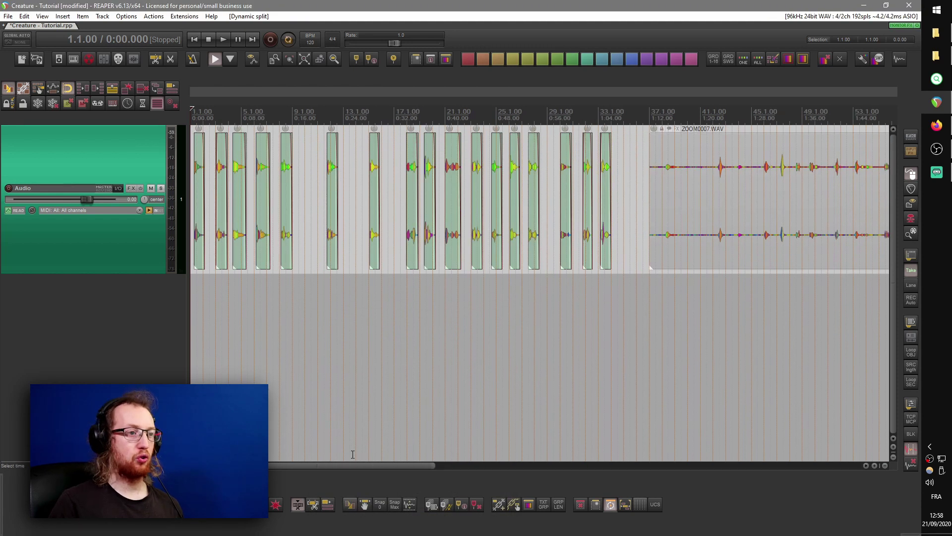
{"action": "left_click", "coordinate": [364, 505]}
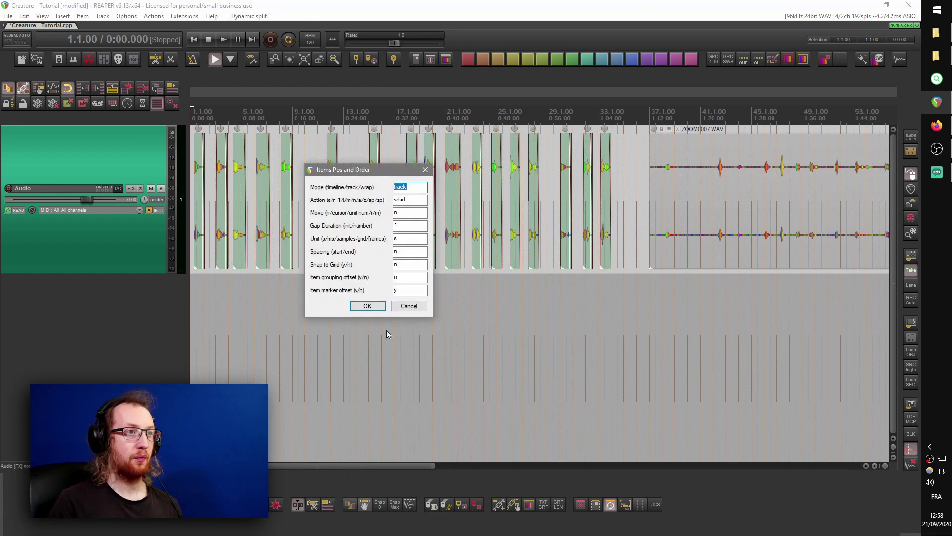
{"action": "left_click", "coordinate": [372, 310]}
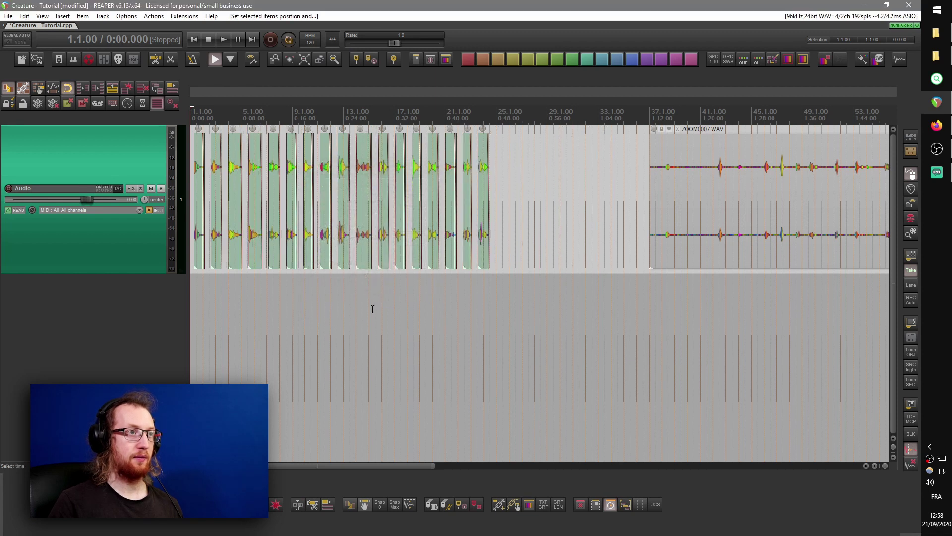
{"action": "scroll", "coordinate": [501, 267], "scroll_direction": "up", "scroll_amount": 2}
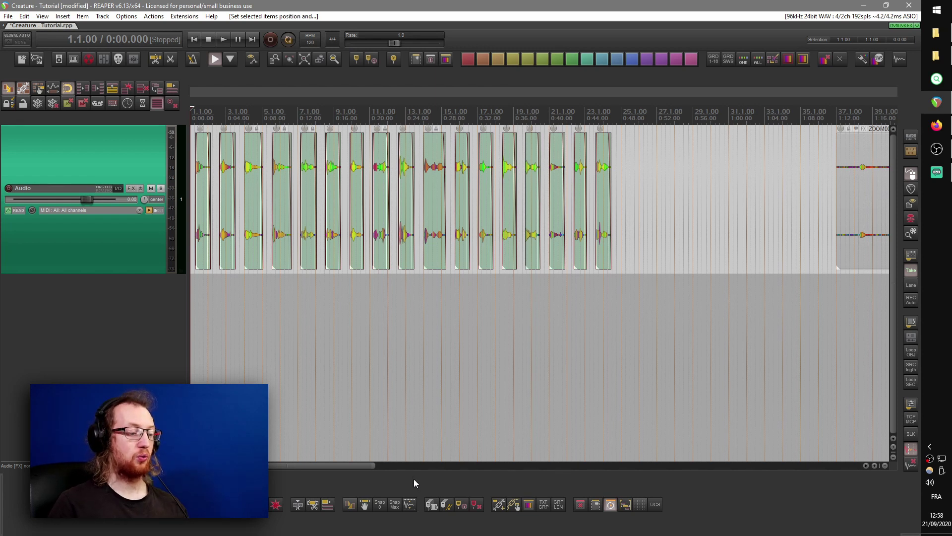
{"action": "key", "text": "ctrl+g"}
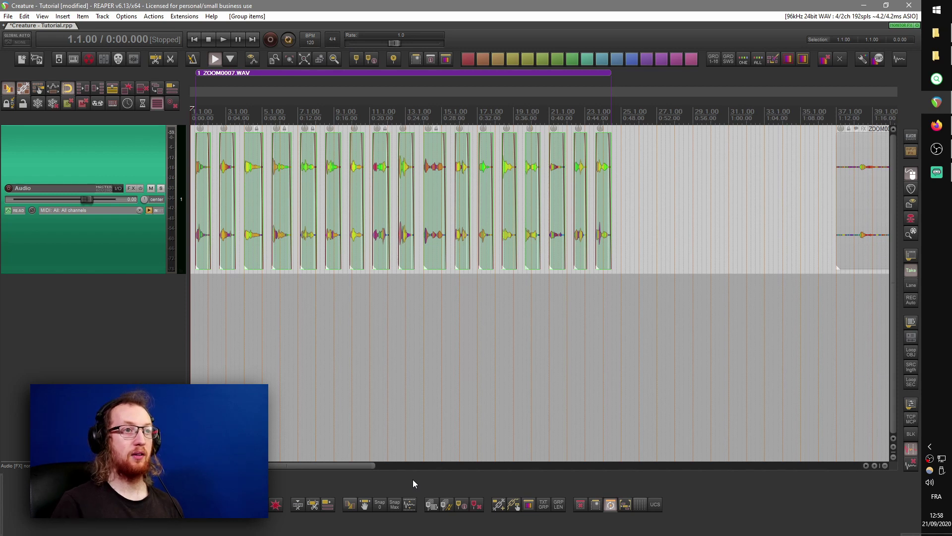
{"action": "scroll", "coordinate": [266, 314], "scroll_direction": "up", "scroll_amount": 4}
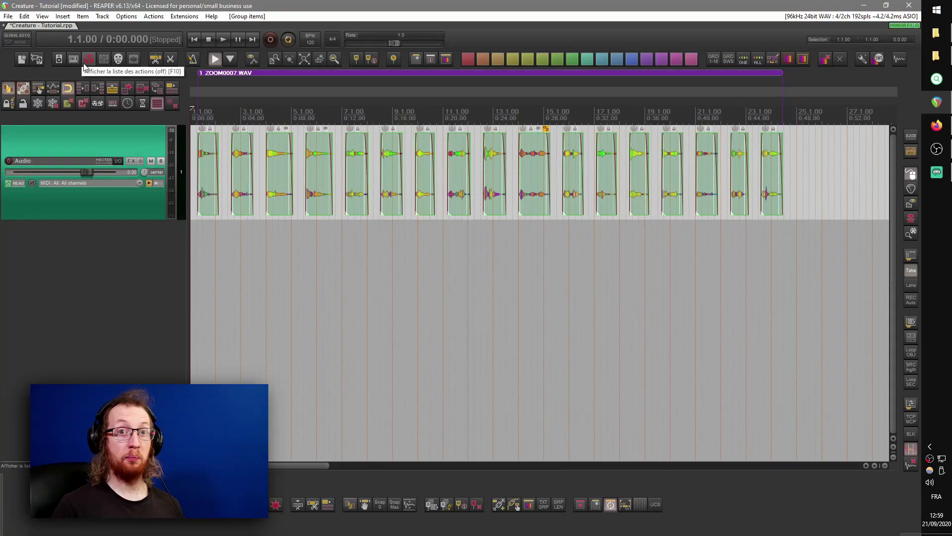
- Look up the "explode track channel child" script in the actions and explode the selected items' channels onto child tracks
{"action": "left_click", "coordinate": [84, 66]}
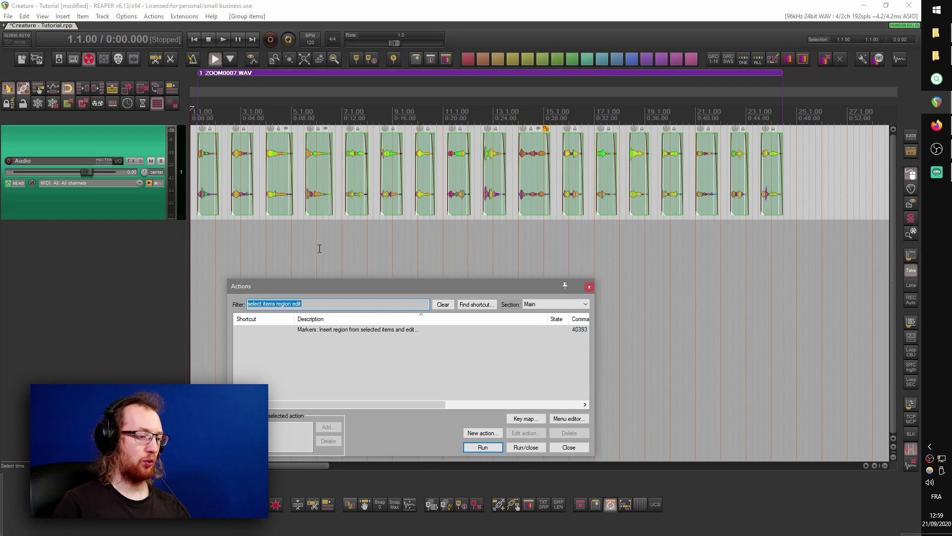
{"action": "type", "text": "explode track channel "}
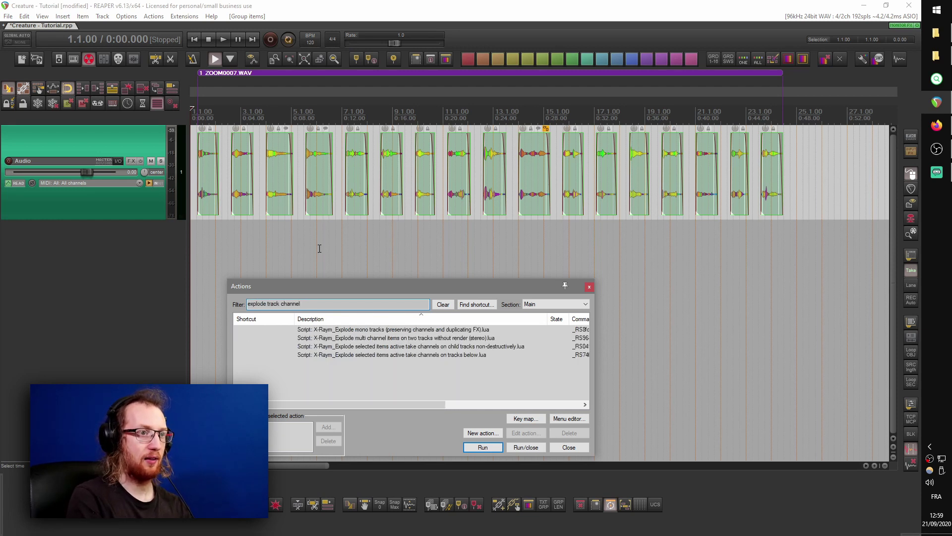
{"action": "type", "text": "child"}
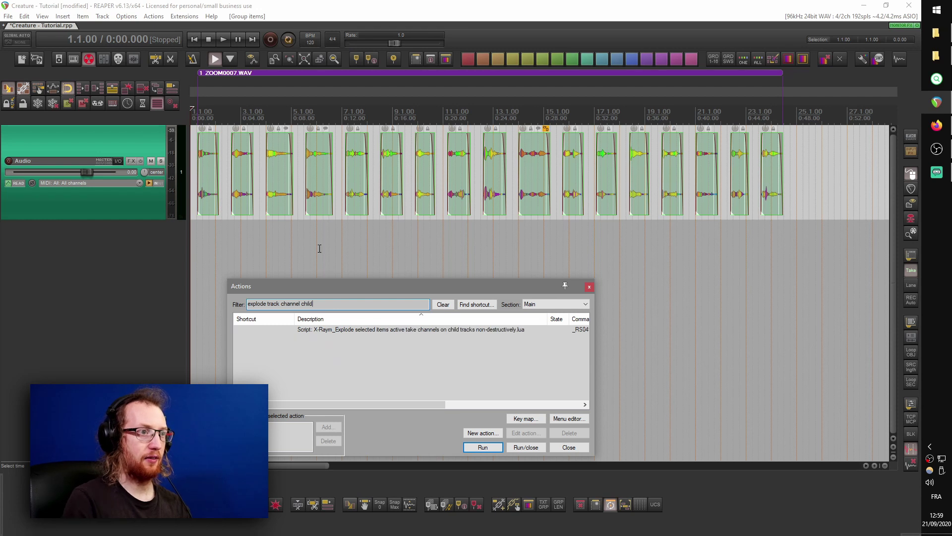
{"action": "left_click", "coordinate": [385, 329]}
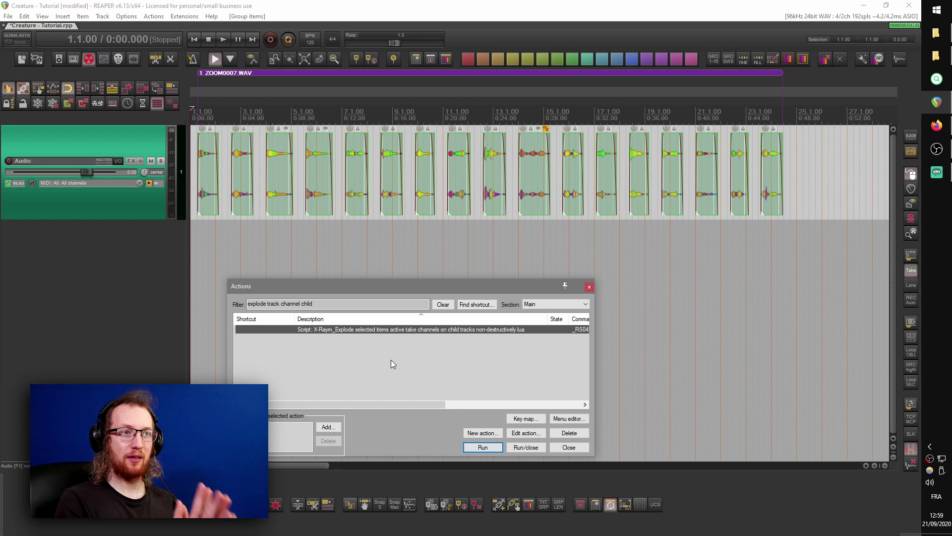
{"action": "left_click", "coordinate": [589, 287]}
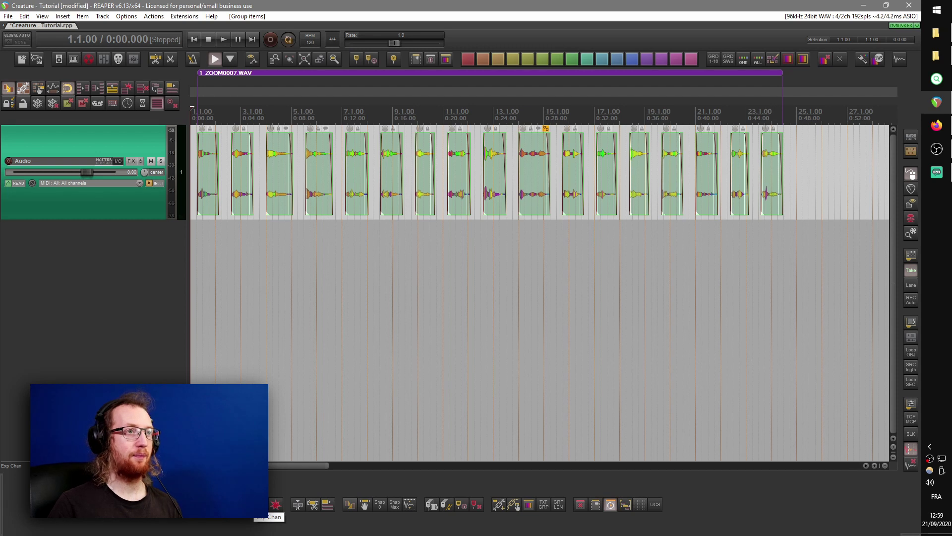
{"action": "left_click", "coordinate": [276, 505]}
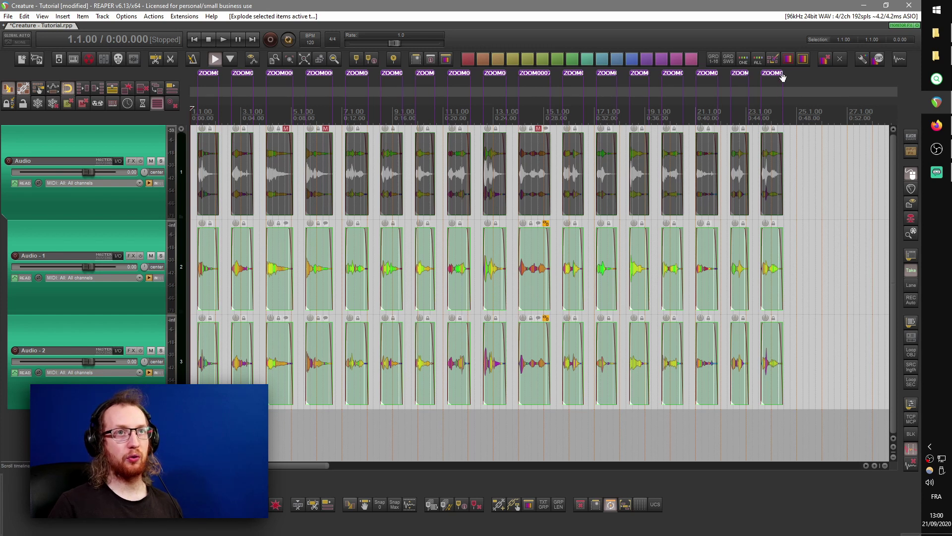
- Select the exploded items and group all the takes on the three tracks into one group
{"action": "left_click_drag", "start_coordinate": [791, 378], "coordinate": [449, 254]}
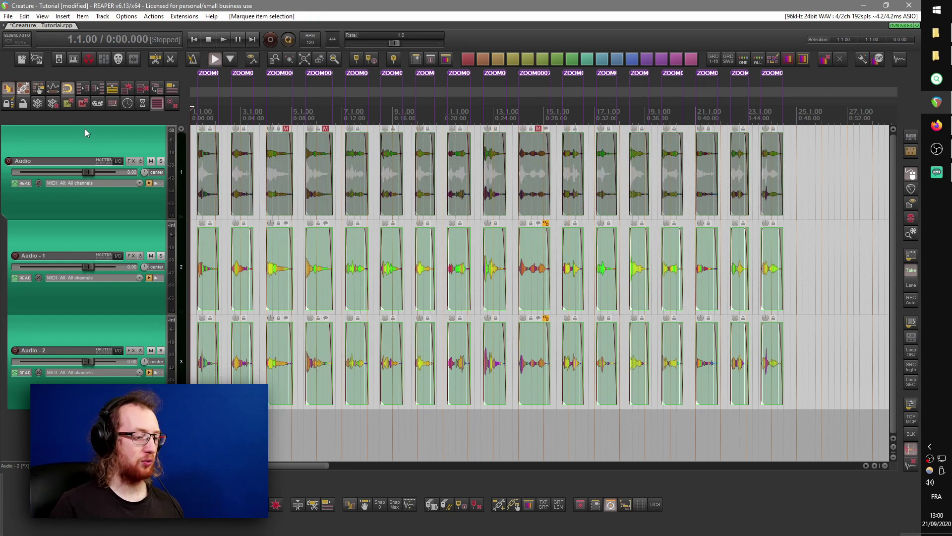
{"action": "key", "text": "ctrl+g"}
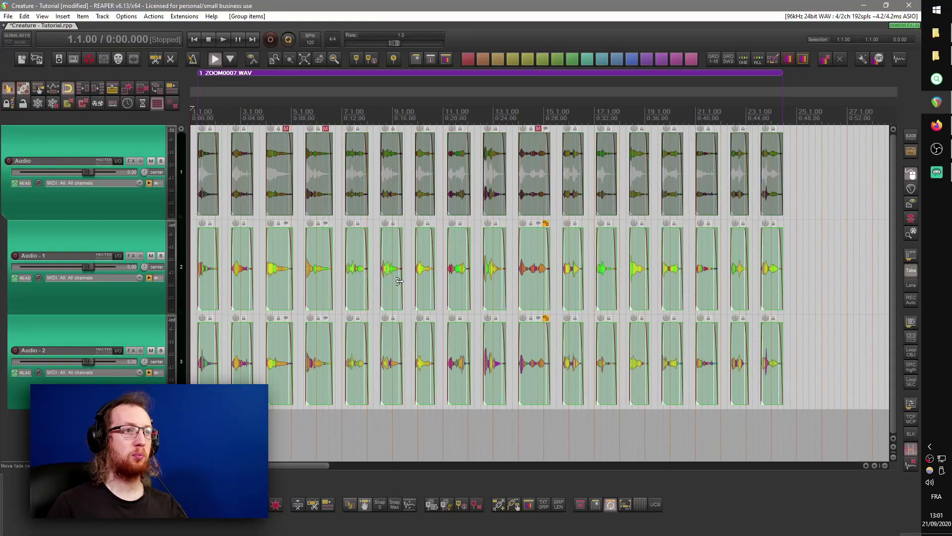
- Delete the seventh take from all three tracks and reposition the remaining items with a 1 s gap
{"action": "key", "text": "Delete"}
{"action": "key", "text": "Delete"}
{"action": "key", "text": "Delete"}
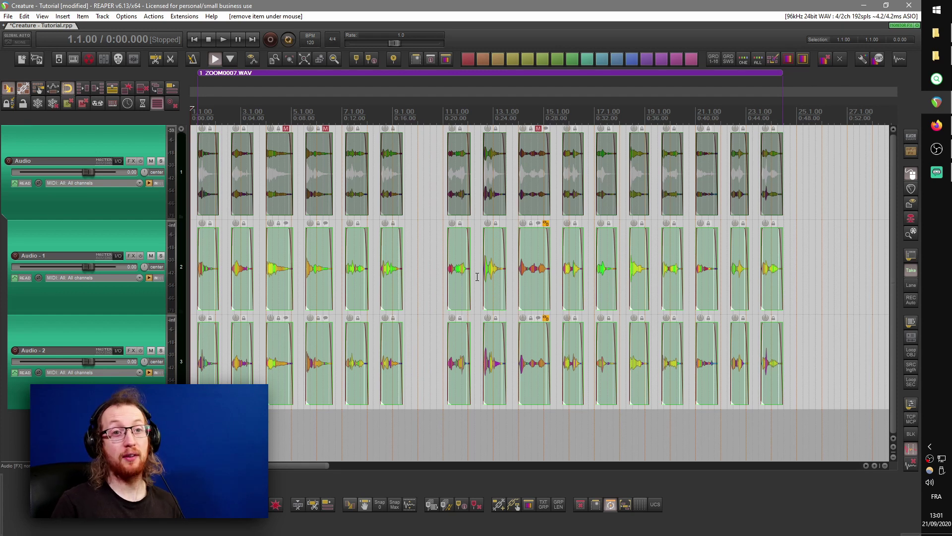
{"action": "left_click", "coordinate": [366, 504]}
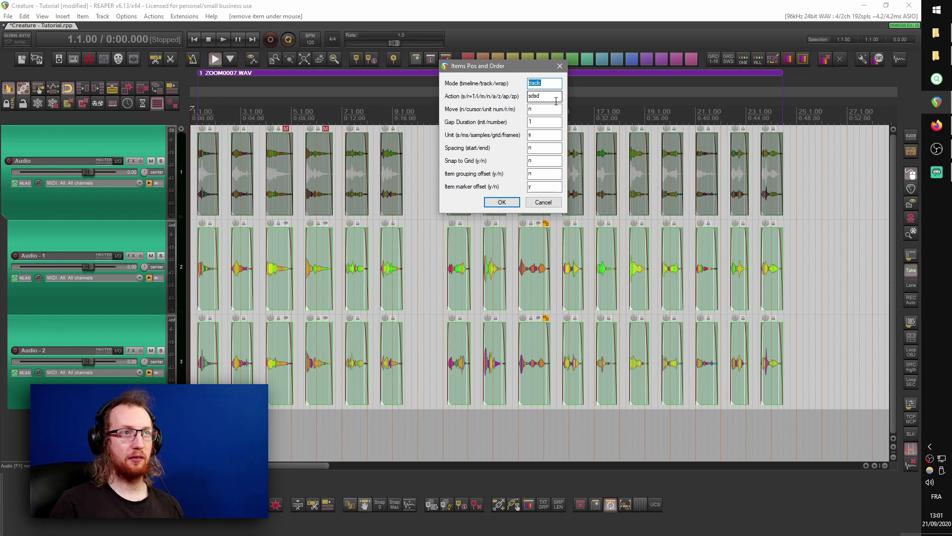
{"action": "left_click", "coordinate": [501, 203]}
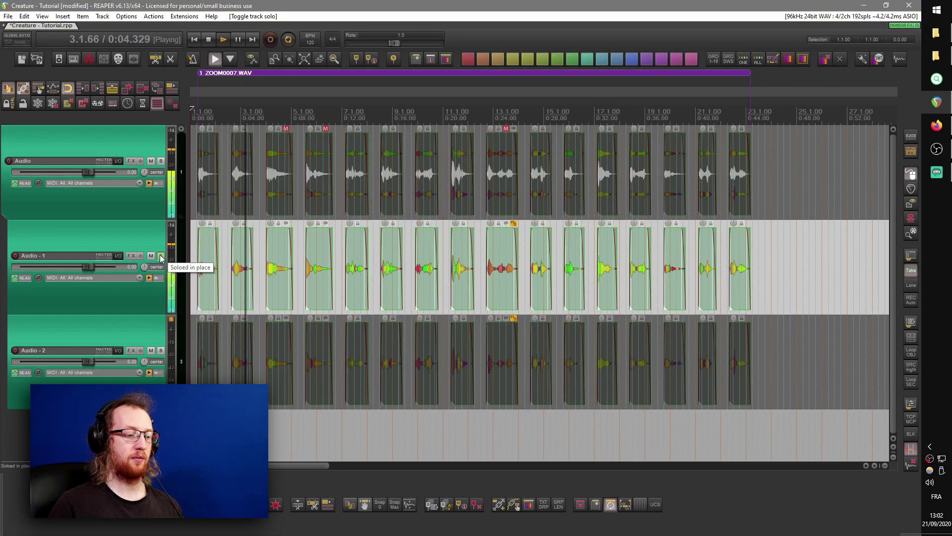
- Compare the soloed playback of the Audio - 1 and Audio - 2 tracks, leaving both unsoloed
{"action": "key", "text": "space"}
{"action": "left_click", "coordinate": [161, 256]}
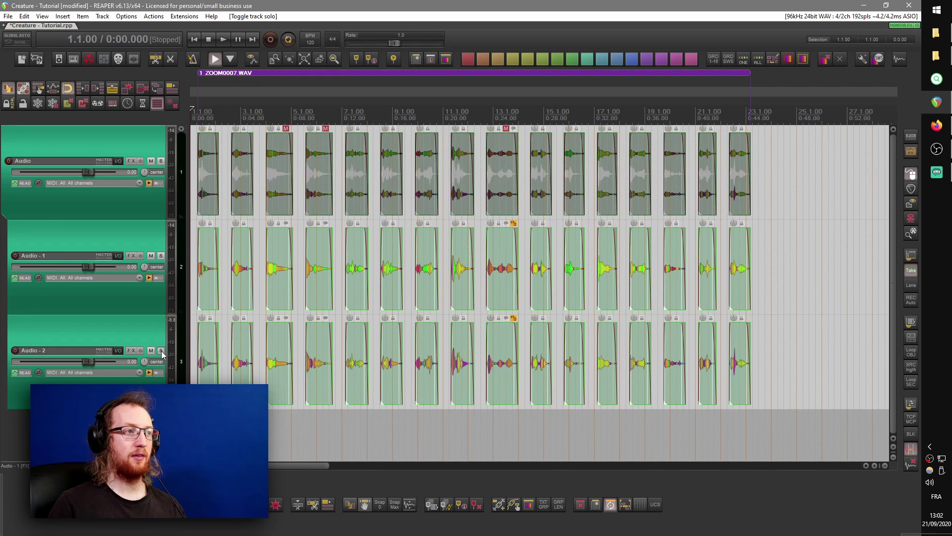
{"action": "left_click", "coordinate": [161, 350]}
{"action": "key", "text": "space"}
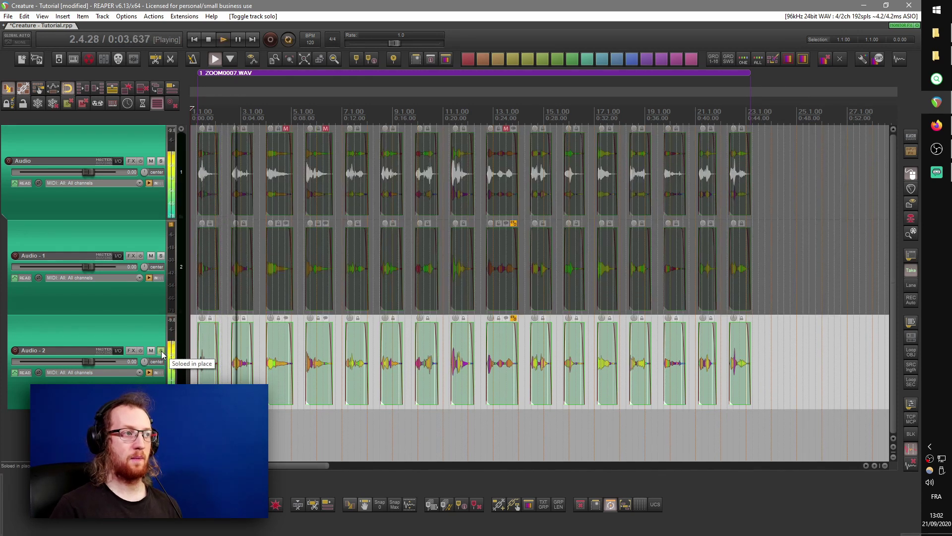
{"action": "key", "text": "space"}
{"action": "left_click", "coordinate": [161, 351]}
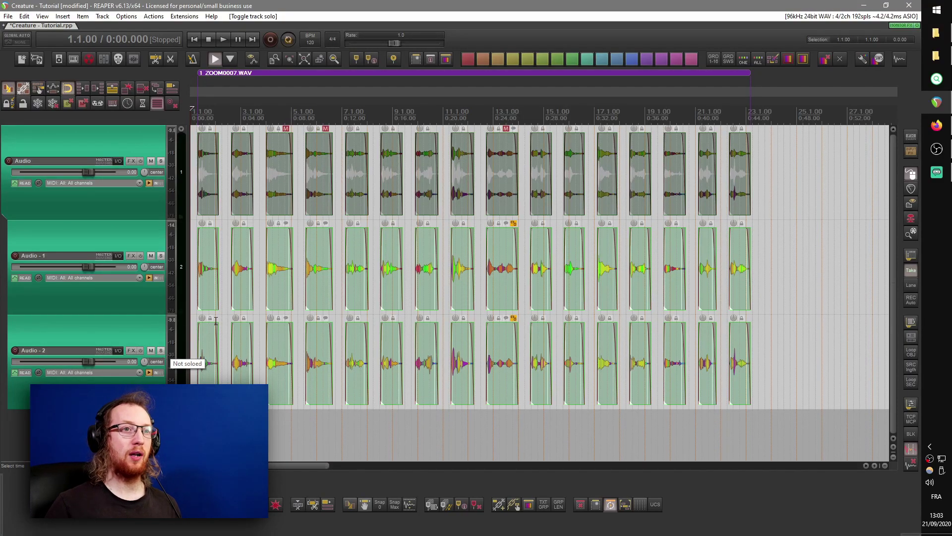
- Select the items on the two child tracks and normalize them by groups with true peaks
{"action": "left_click_drag", "start_coordinate": [783, 259], "coordinate": [199, 376]}
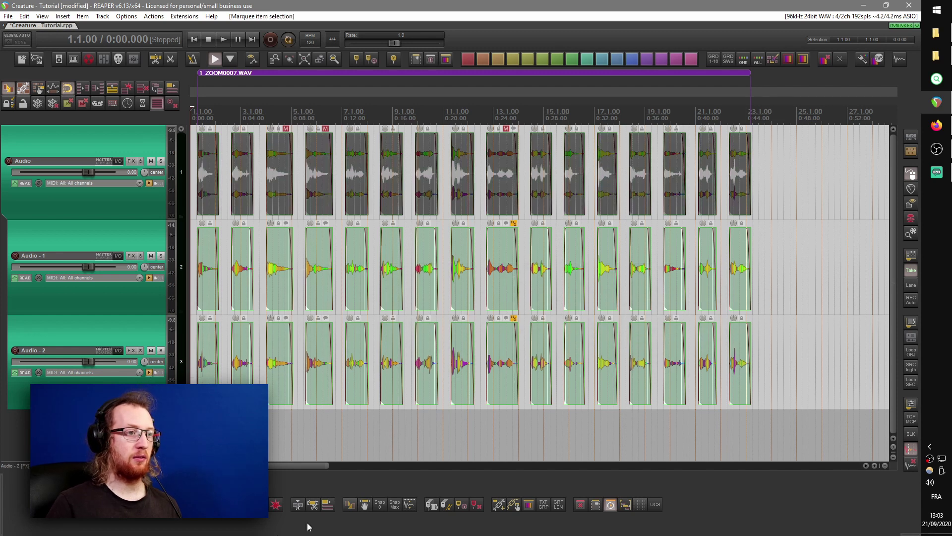
{"action": "left_click", "coordinate": [410, 506]}
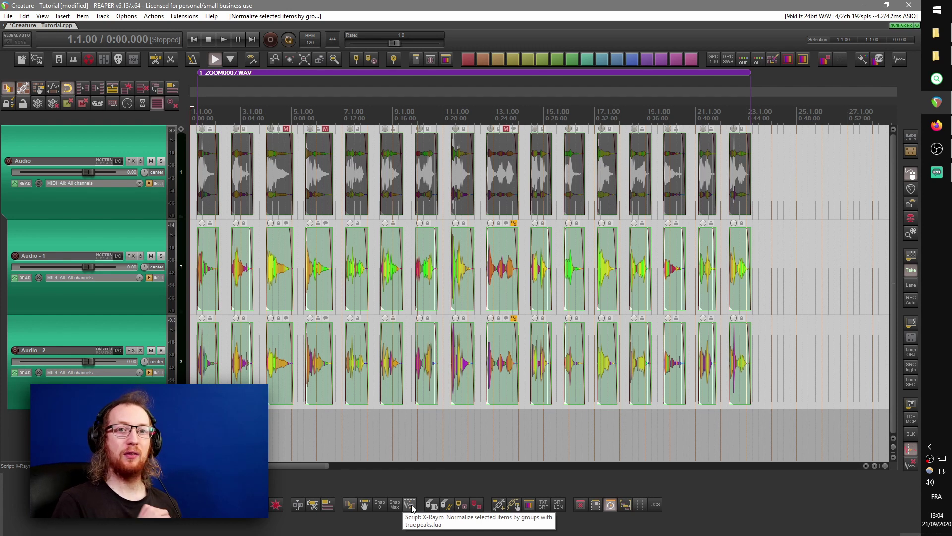
{"action": "left_click", "coordinate": [410, 504]}
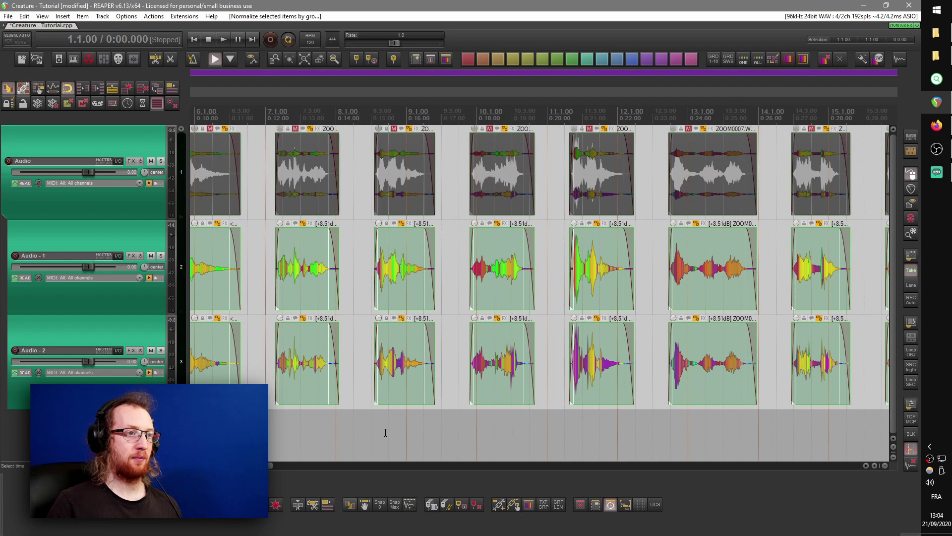
- Reset the snap offset of the selected child track items
{"action": "left_click", "coordinate": [379, 504]}
{"action": "scroll", "coordinate": [571, 286], "scroll_direction": "left", "scroll_amount": 5}
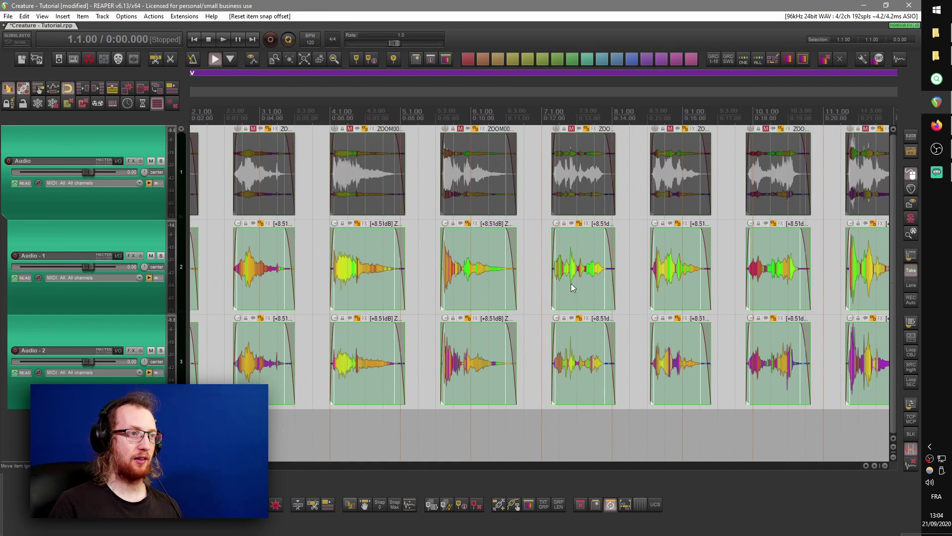
{"action": "scroll", "coordinate": [571, 284], "scroll_direction": "down", "scroll_amount": 5}
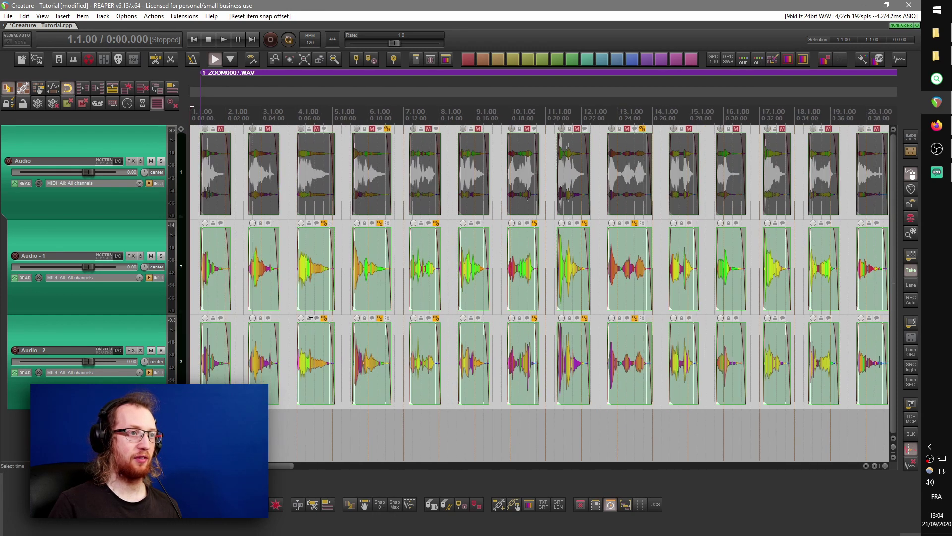
- Create a marker at each of the selected items
{"action": "left_click", "coordinate": [433, 505]}
{"action": "left_click", "coordinate": [466, 308]}
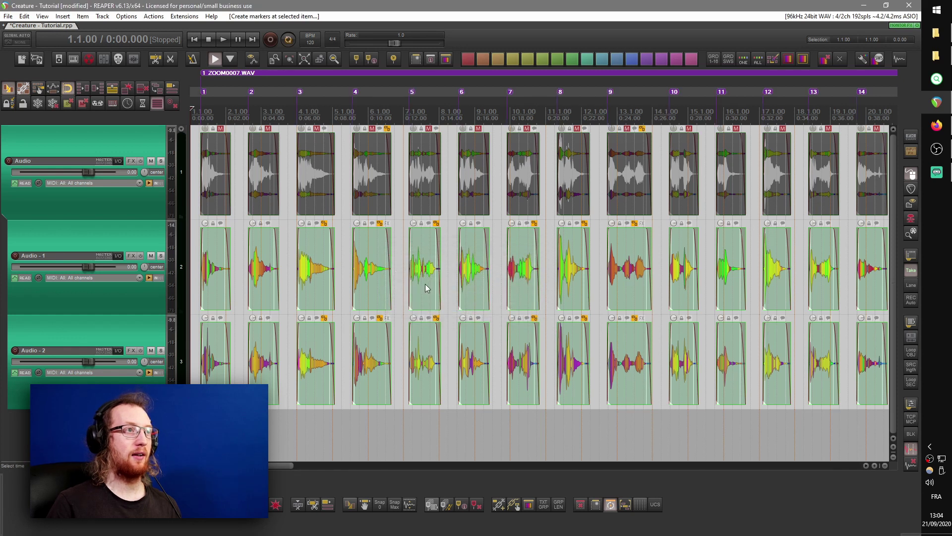
- Rename all the markers in the time selection, keeping the suggested naming pattern
{"action": "scroll", "coordinate": [360, 375], "scroll_direction": "down", "scroll_amount": 2}
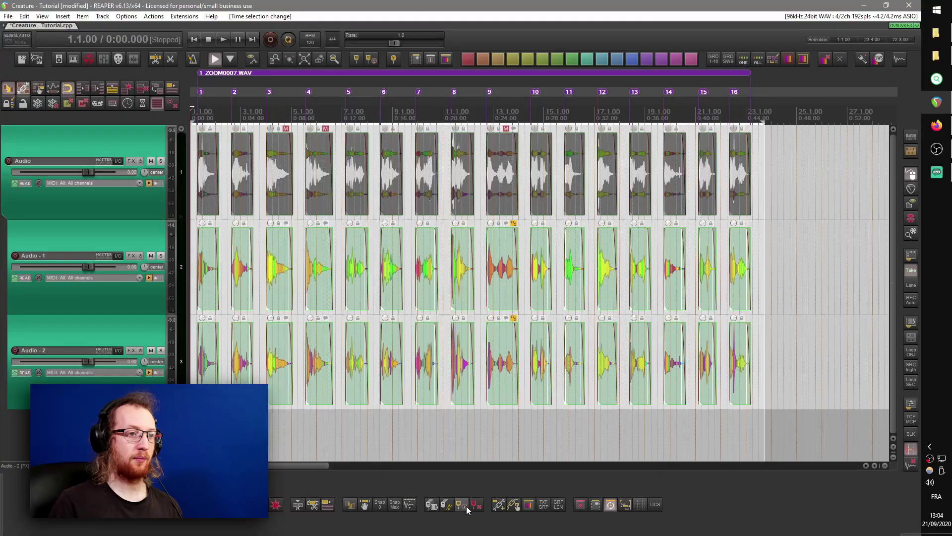
{"action": "left_click", "coordinate": [463, 505]}
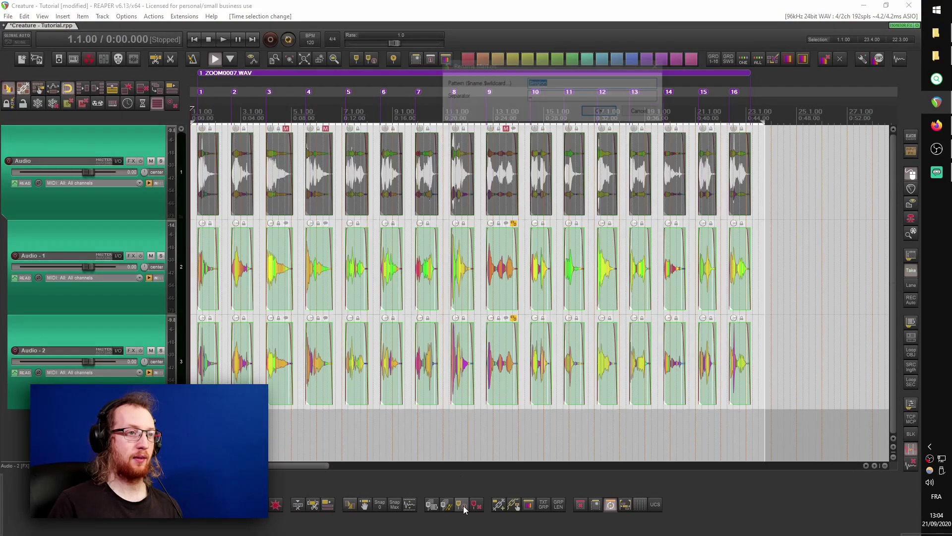
{"action": "left_click", "coordinate": [598, 110]}
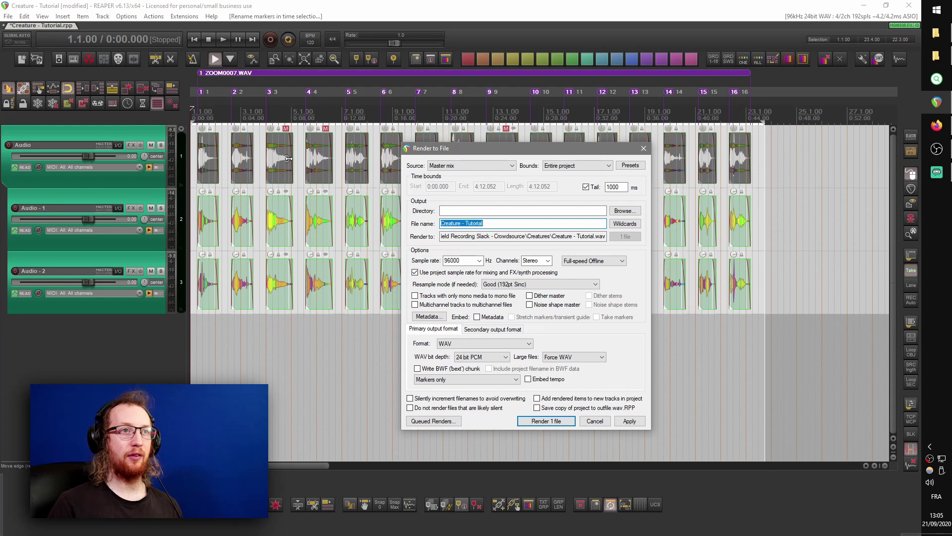
- Set the render source to Region render matrix, the output directory to E:\Bureau and the file name to $region-$track
{"action": "left_click", "coordinate": [508, 166]}
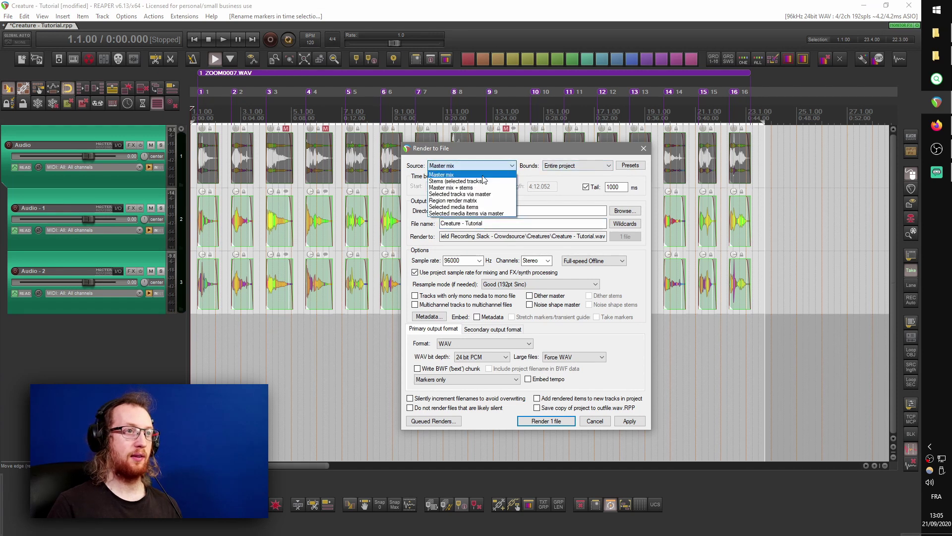
{"action": "left_click", "coordinate": [475, 200]}
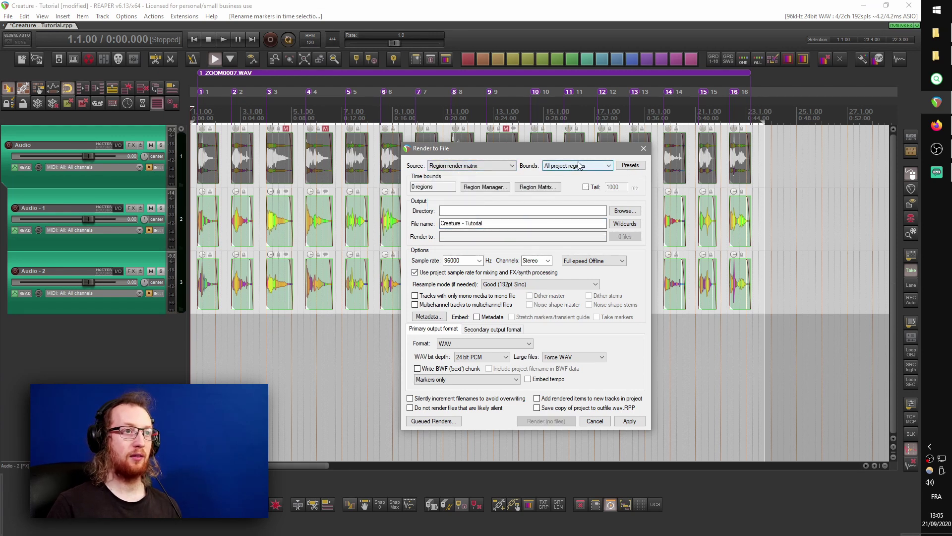
{"action": "left_click", "coordinate": [621, 212]}
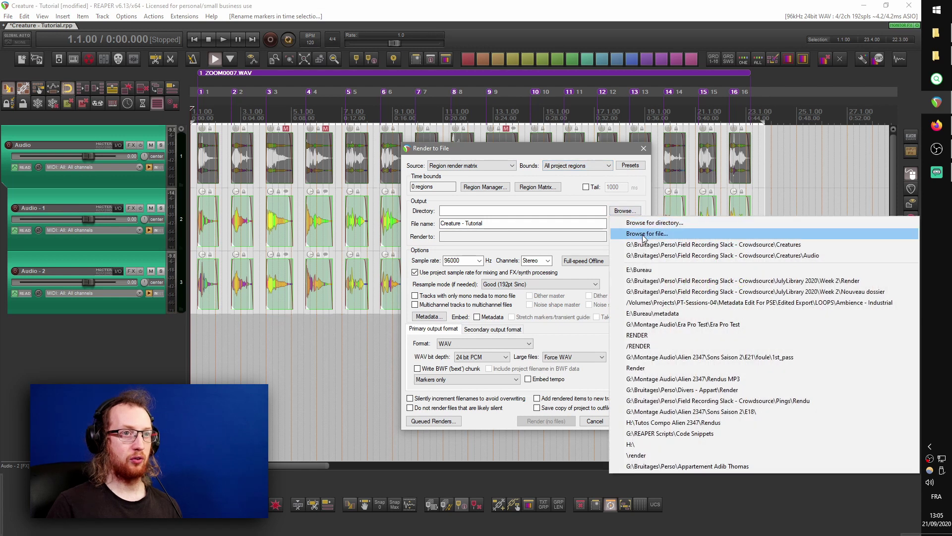
{"action": "left_click", "coordinate": [650, 268]}
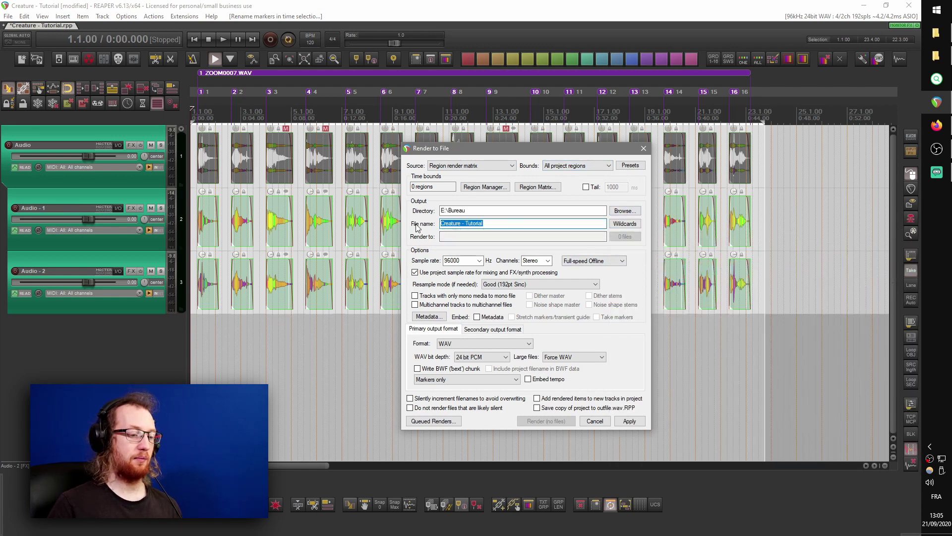
{"action": "type", "text": "$region-$track"}
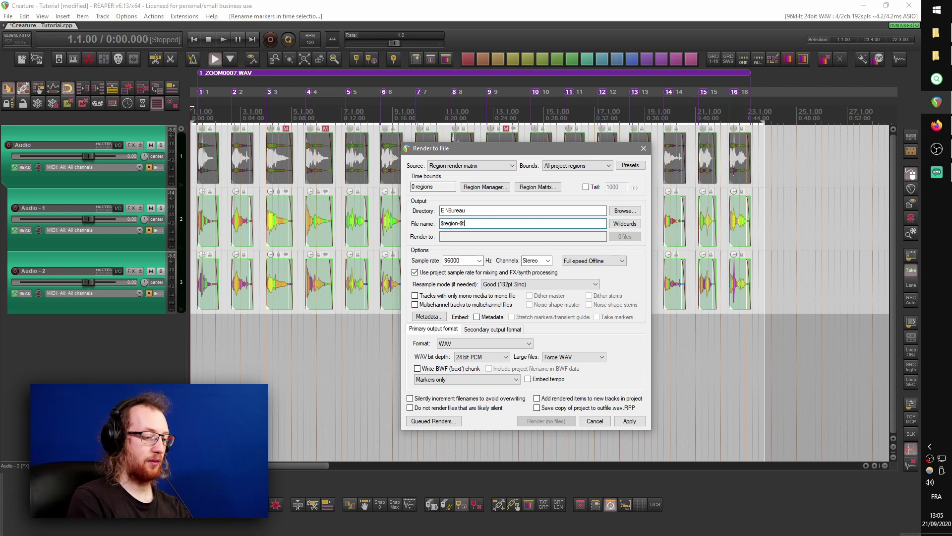
- Rename the Audio - 1 track as Far and the Audio - 2 track as Close
{"action": "double_click", "coordinate": [39, 207]}
{"action": "type", "text": "Far"}
{"action": "key", "text": "Return"}
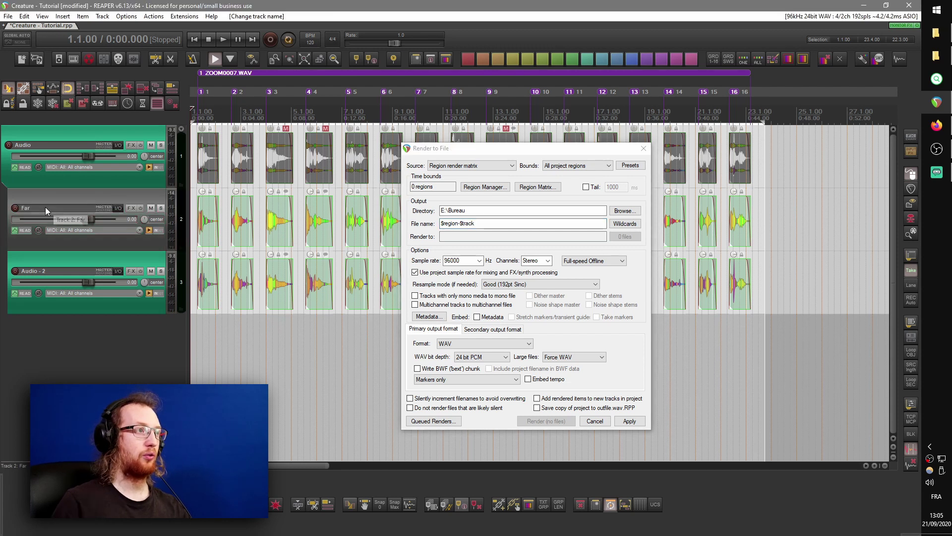
{"action": "double_click", "coordinate": [50, 271]}
{"action": "type", "text": "Close"}
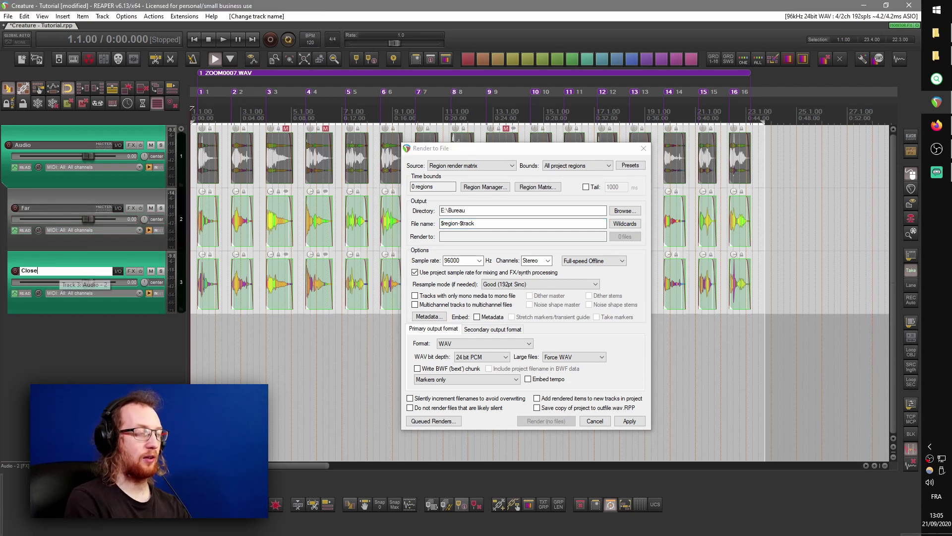
{"action": "key", "text": "Return"}
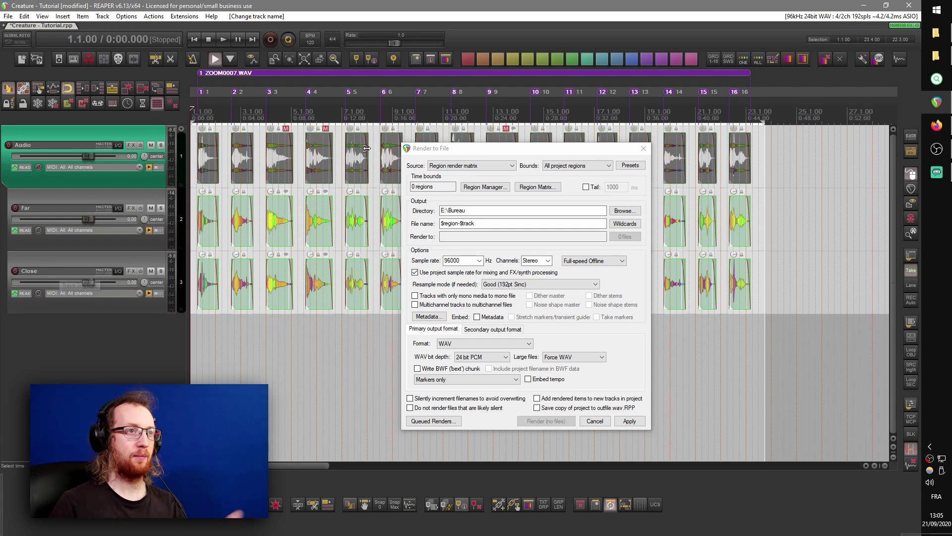
- Rename the ZOOM0007.WAV region as Zommbie_Growling
{"action": "right_click", "coordinate": [366, 74]}
{"action": "left_click", "coordinate": [373, 81]}
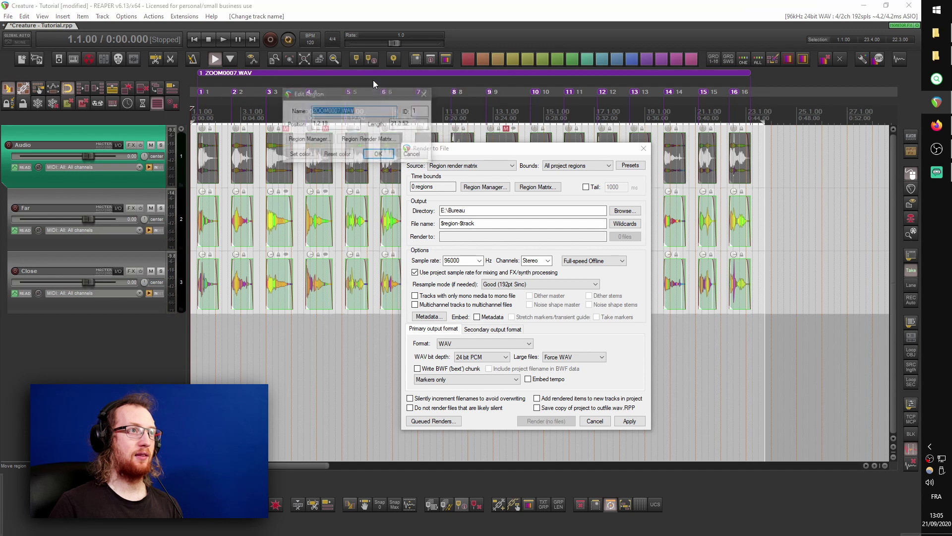
{"action": "type", "text": "Zommbie_Grwil"}
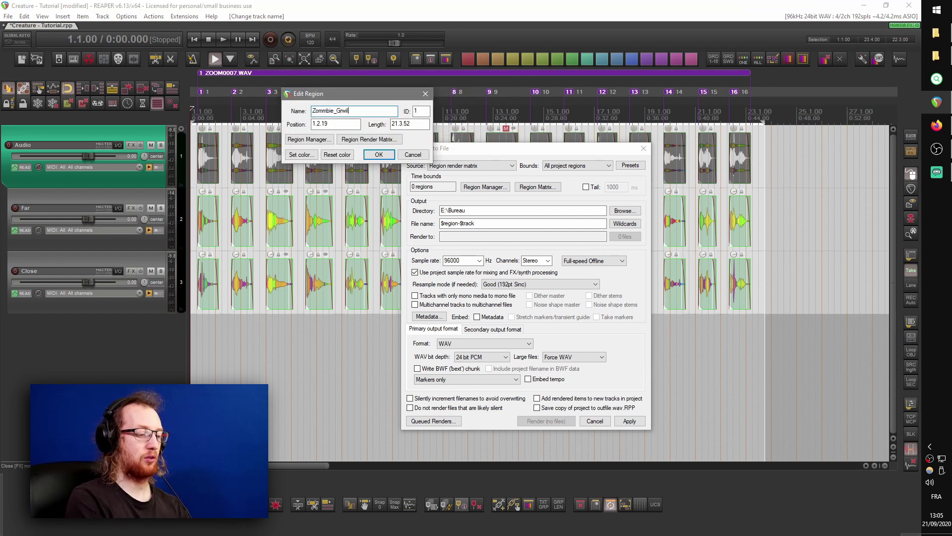
{"action": "key", "text": "Return"}
- Set the render channels to Mono and assign the Far and Close tracks to the Zommbie_Growling region in the region render matrix
{"action": "left_click", "coordinate": [537, 260]}
{"action": "left_click", "coordinate": [533, 268]}
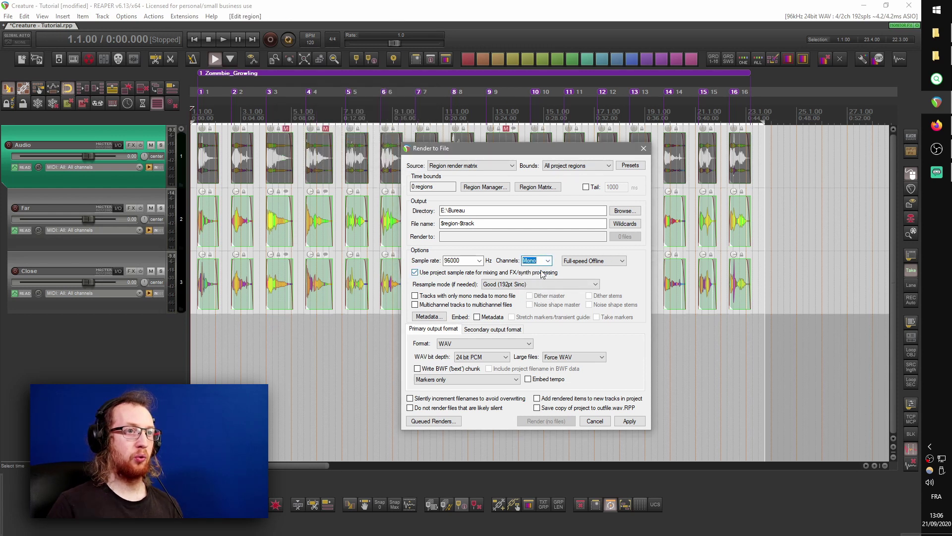
{"action": "left_click", "coordinate": [537, 188]}
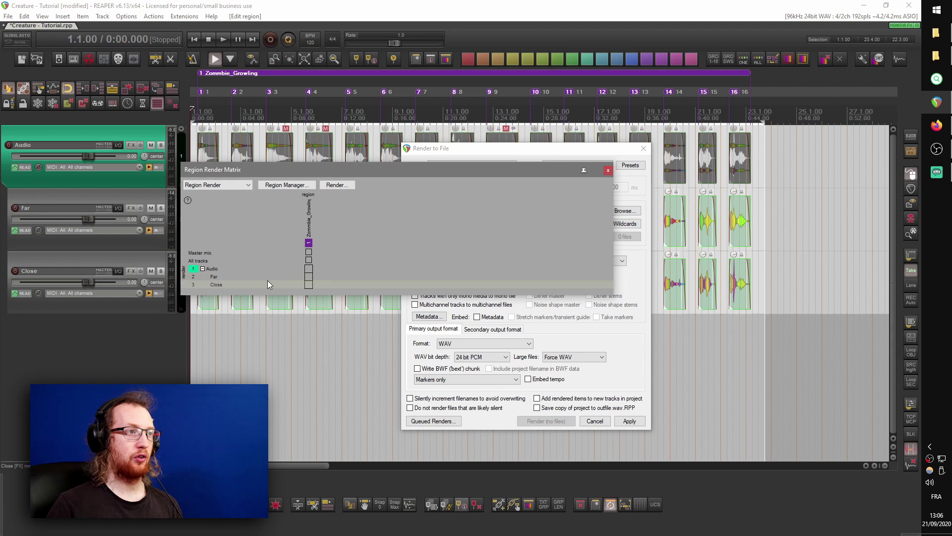
{"action": "left_click", "coordinate": [309, 276]}
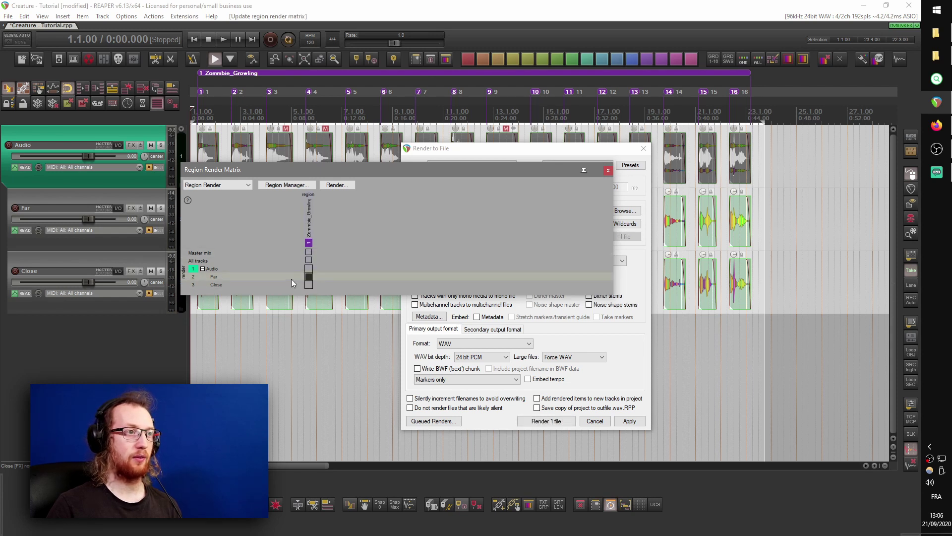
{"action": "left_click", "coordinate": [308, 285]}
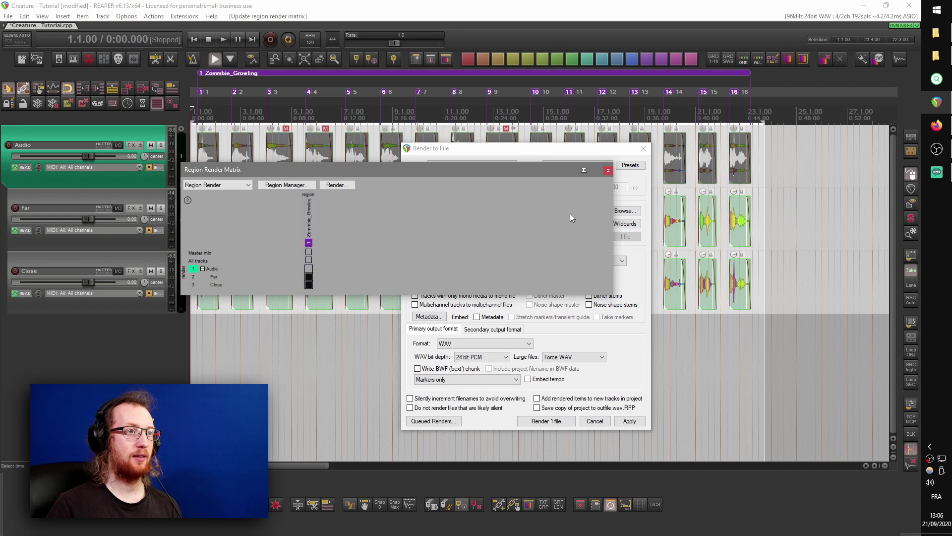
{"action": "left_click", "coordinate": [608, 172]}
- Render the two files with rendered items added to new tracks in the project
{"action": "left_click", "coordinate": [553, 399]}
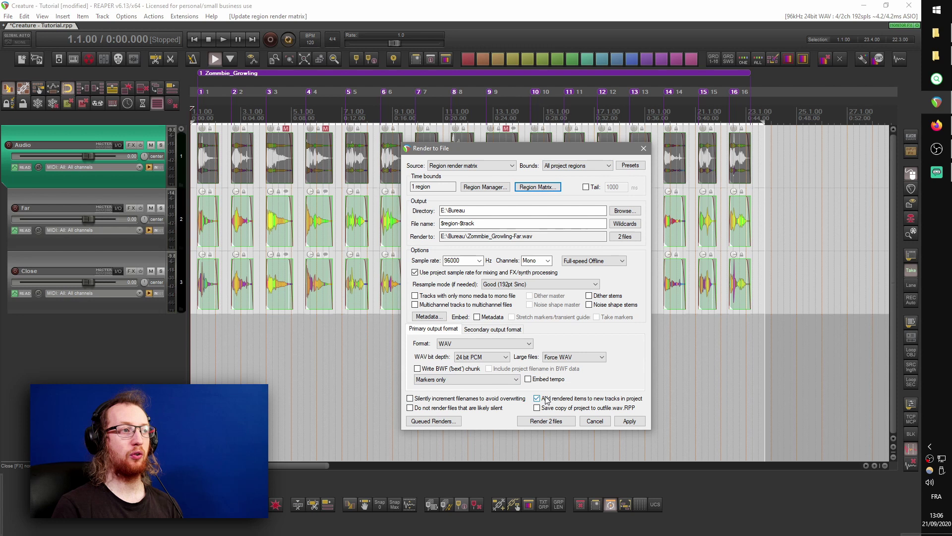
{"action": "left_click", "coordinate": [559, 421]}
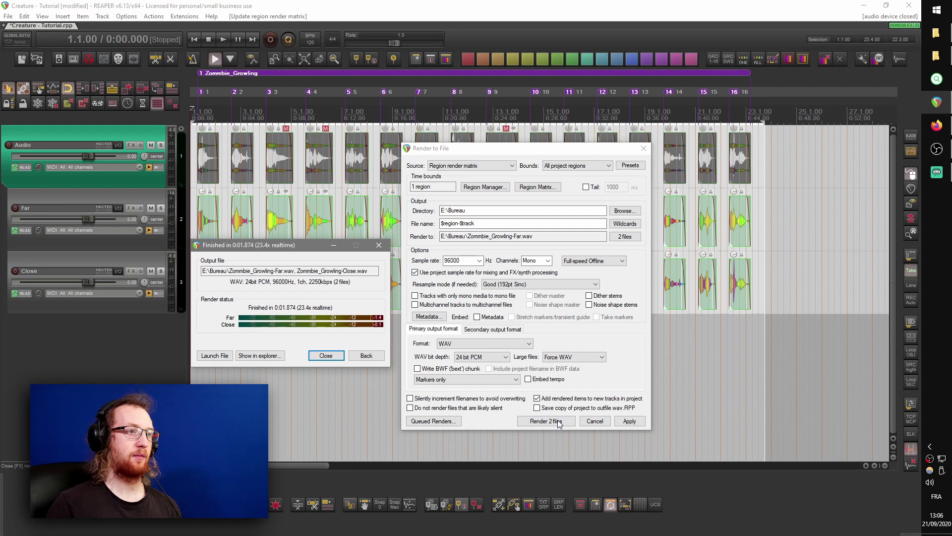
{"action": "left_click", "coordinate": [319, 354]}
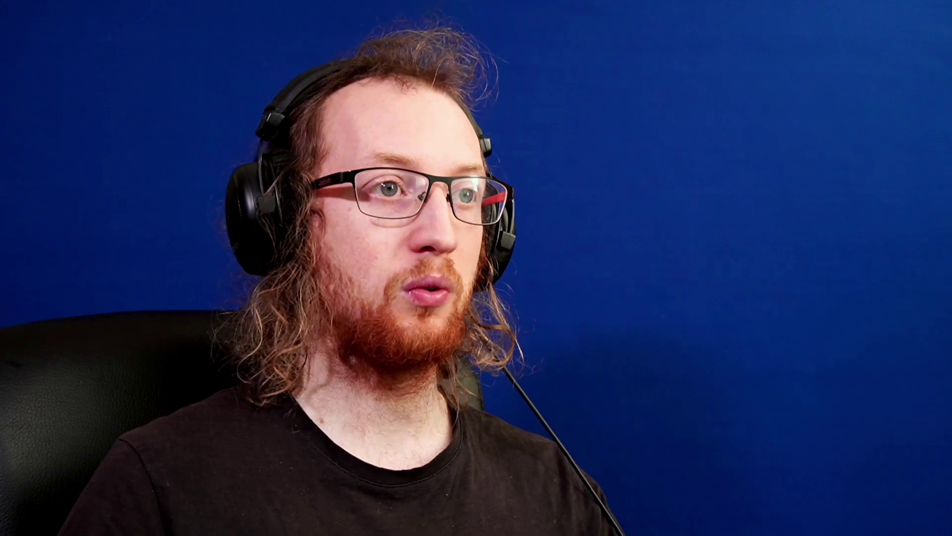
{"action": "key", "text": "space"}
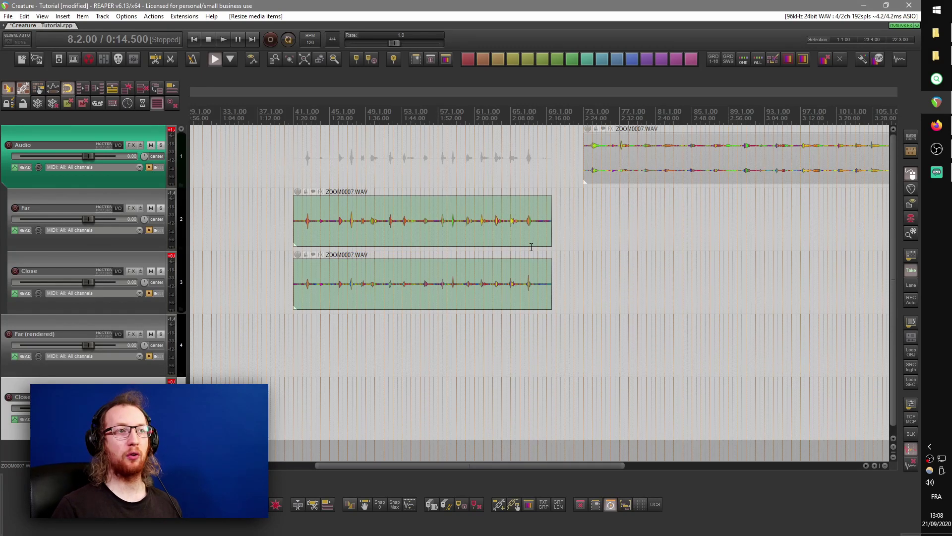
- Dynamic split only the Far track's item, removing silent areas with a 100 ms leading pad and a 300 ms trailing pad
{"action": "scroll", "coordinate": [484, 319], "scroll_direction": "up", "scroll_amount": 3}
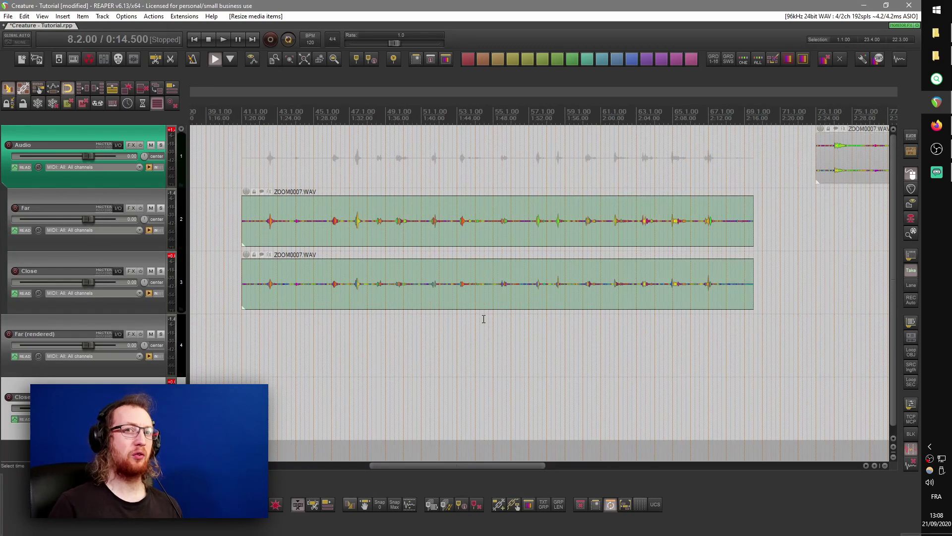
{"action": "left_click", "coordinate": [298, 505]}
{"action": "scroll", "coordinate": [357, 233], "scroll_direction": "up", "scroll_amount": 8}
{"action": "left_click_drag", "start_coordinate": [357, 233], "coordinate": [586, 248]}
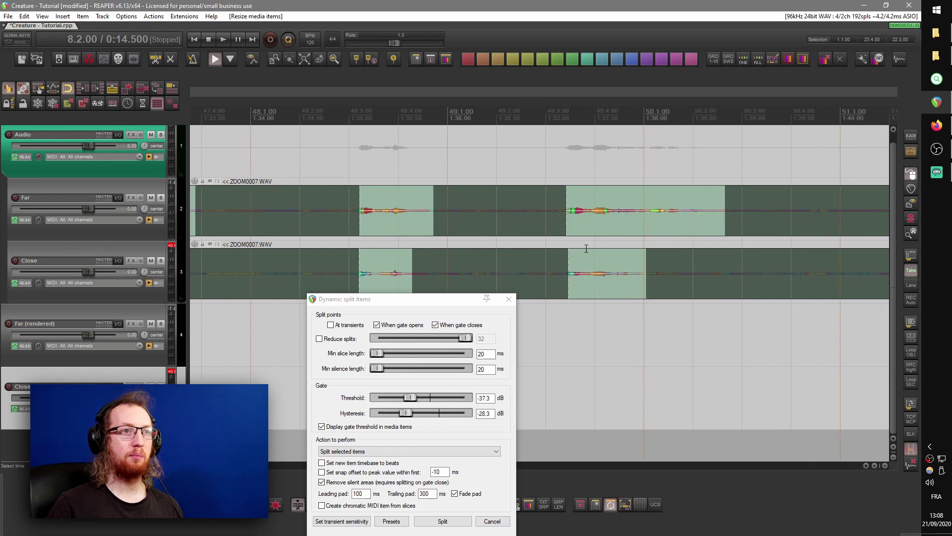
{"action": "scroll", "coordinate": [586, 248], "scroll_direction": "down", "scroll_amount": 8}
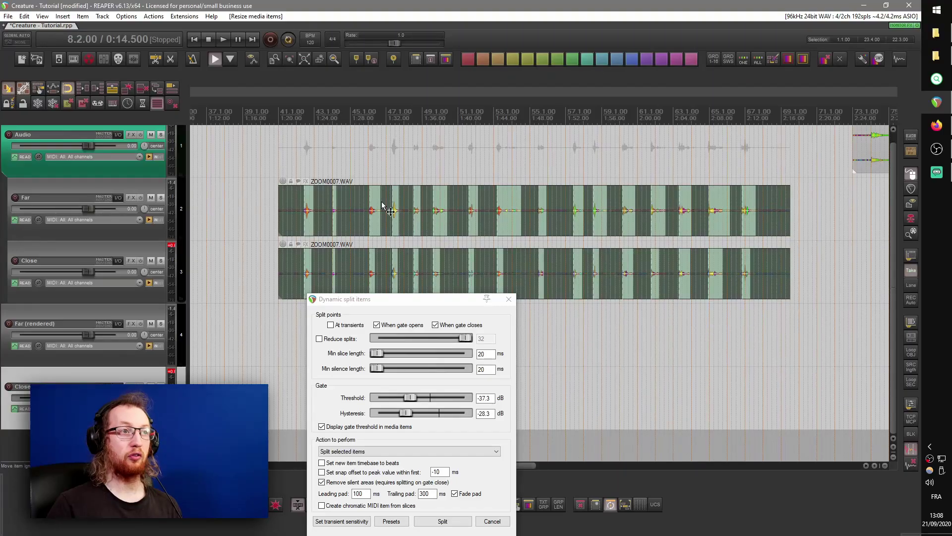
{"action": "left_click", "coordinate": [382, 203]}
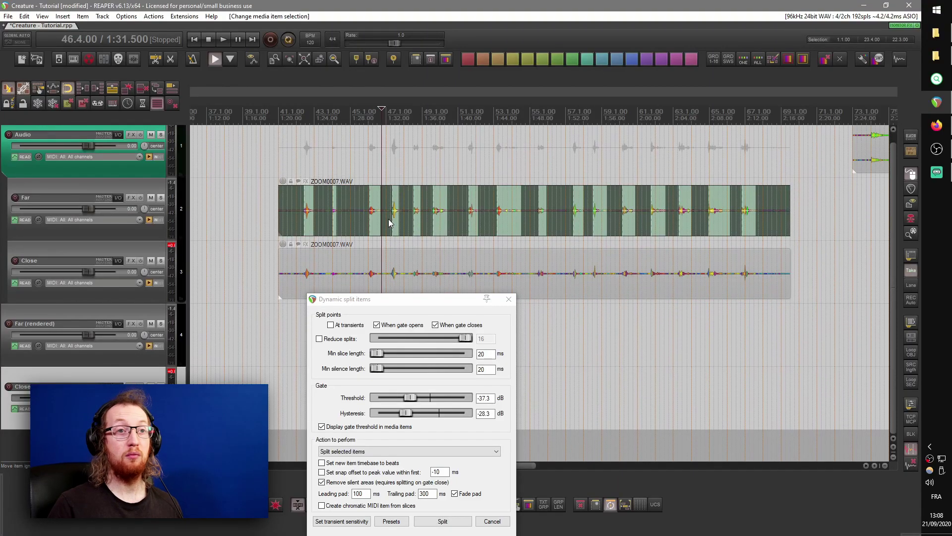
{"action": "left_click", "coordinate": [443, 522]}
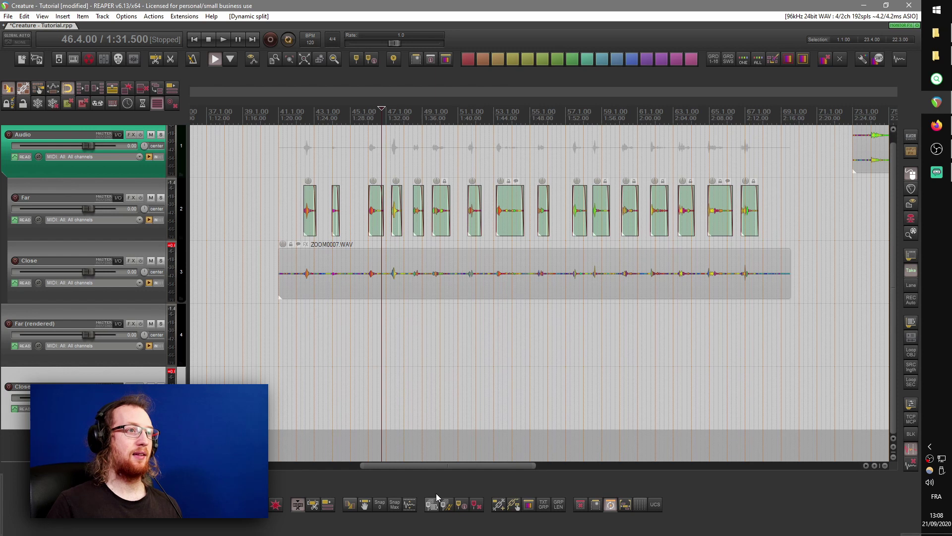
- Split the Close track's item according to the items on the Far track and delete the pieces at the spaces
{"action": "left_click_drag", "start_coordinate": [307, 303], "coordinate": [417, 260]}
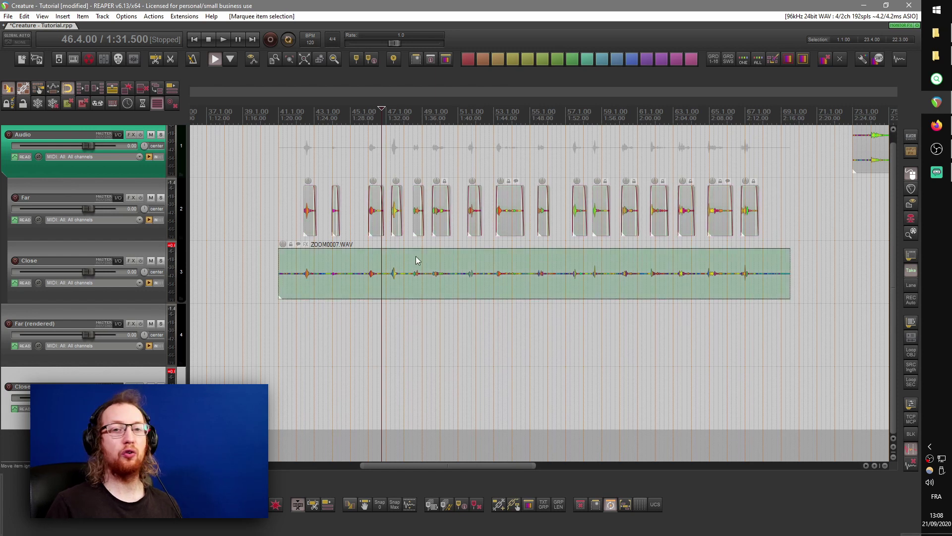
{"action": "left_click", "coordinate": [156, 185]}
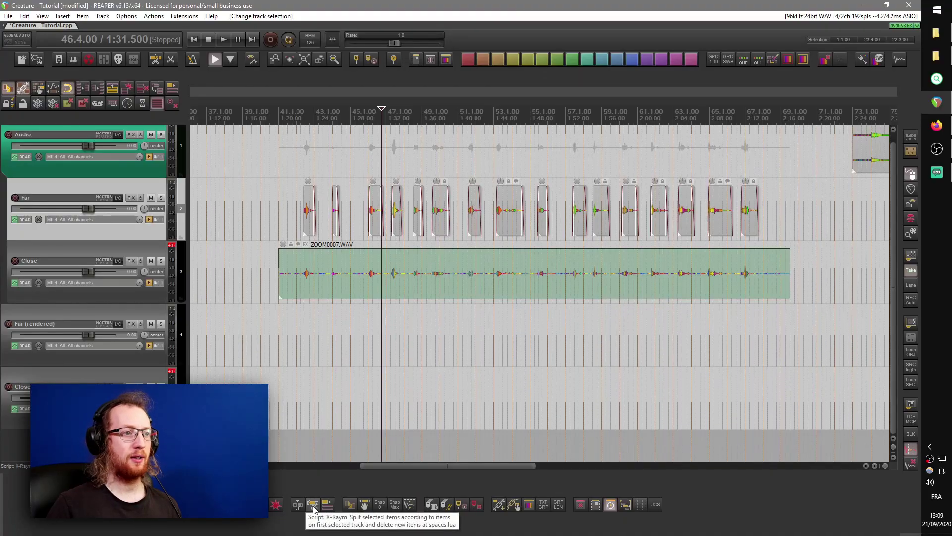
{"action": "left_click", "coordinate": [313, 506]}
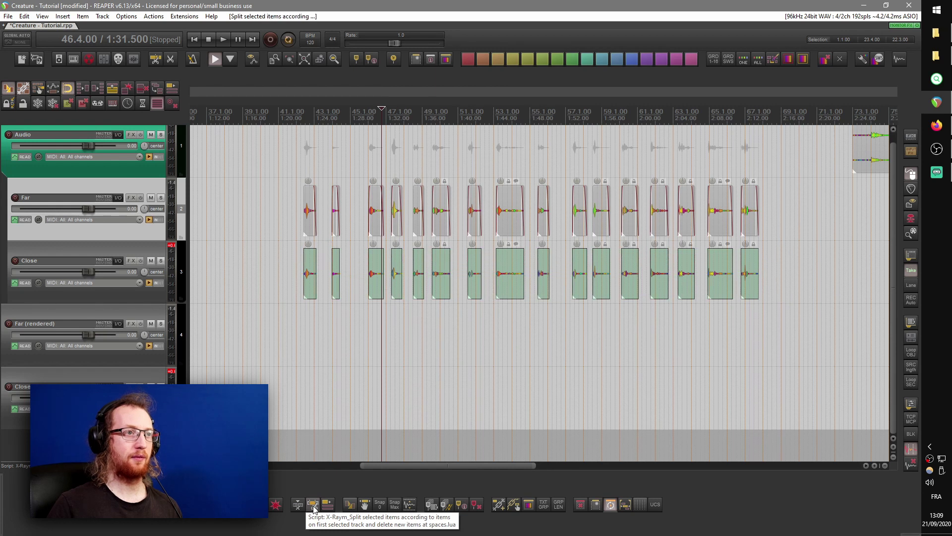
- Apply a fade-in of 100 and a fade-out of 300 to all the split items on the Close track
{"action": "scroll", "coordinate": [311, 231], "scroll_direction": "up", "scroll_amount": 4}
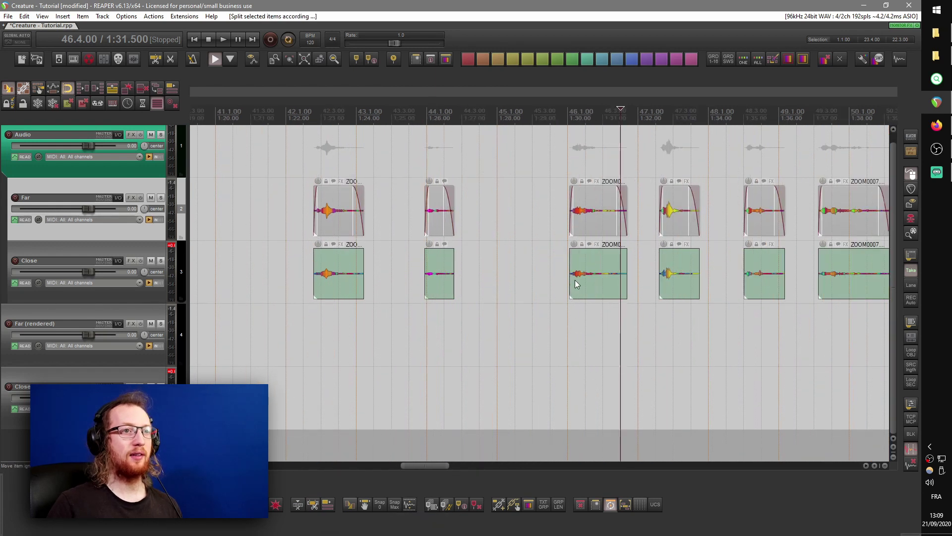
{"action": "scroll", "coordinate": [576, 284], "scroll_direction": "down", "scroll_amount": 5}
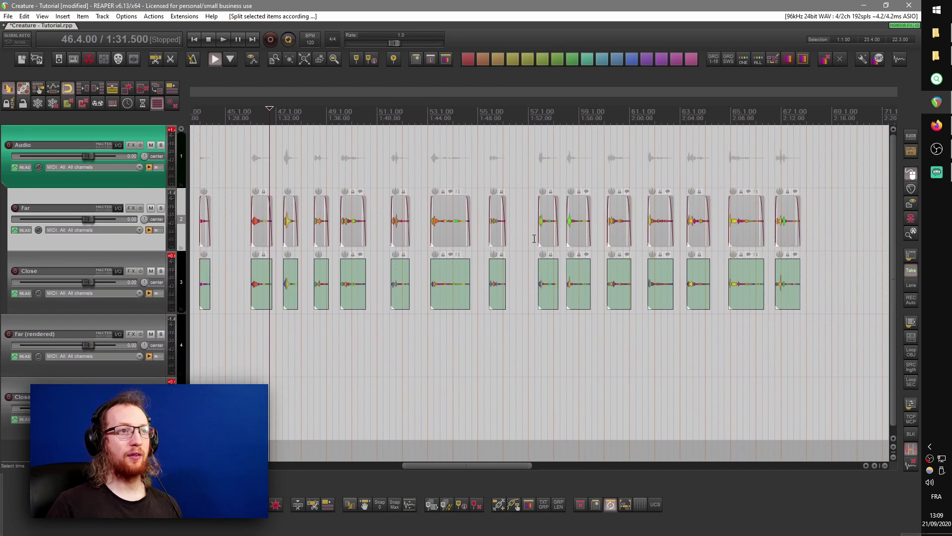
{"action": "scroll", "coordinate": [535, 239], "scroll_direction": "down", "scroll_amount": 3}
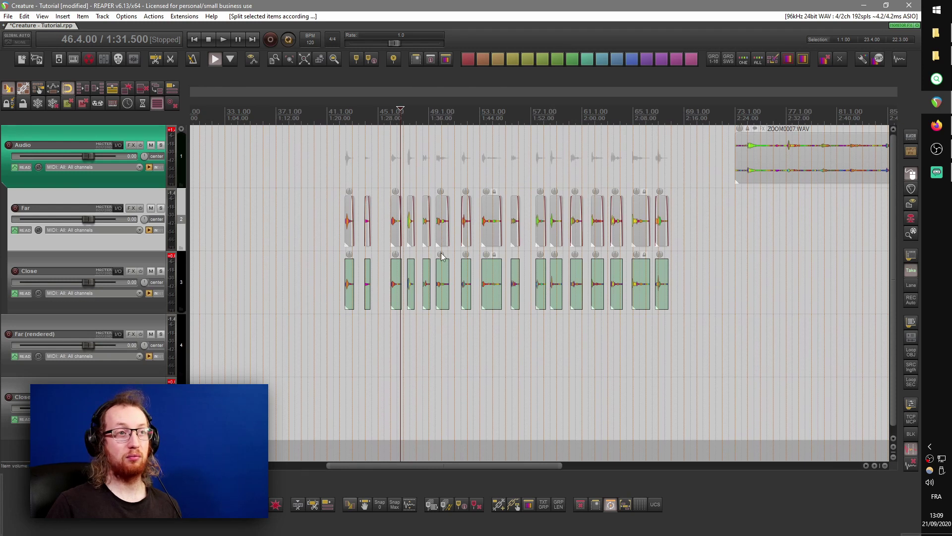
{"action": "scroll", "coordinate": [443, 257], "scroll_direction": "up", "scroll_amount": 3}
{"action": "scroll", "coordinate": [392, 272], "scroll_direction": "up", "scroll_amount": 6}
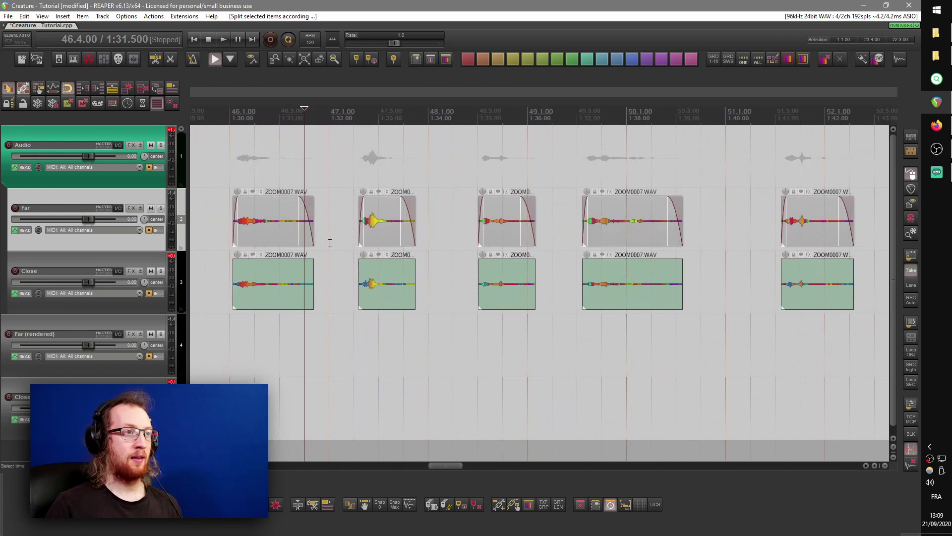
{"action": "scroll", "coordinate": [99, 238], "scroll_direction": "down", "scroll_amount": 1}
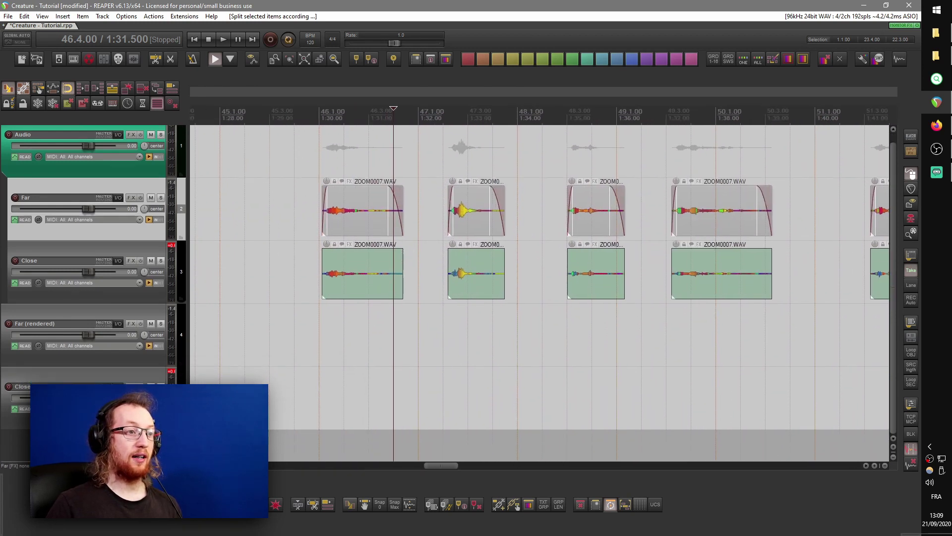
{"action": "left_click", "coordinate": [350, 505]}
{"action": "double_click", "coordinate": [552, 98]}
{"action": "type", "text": "100"}
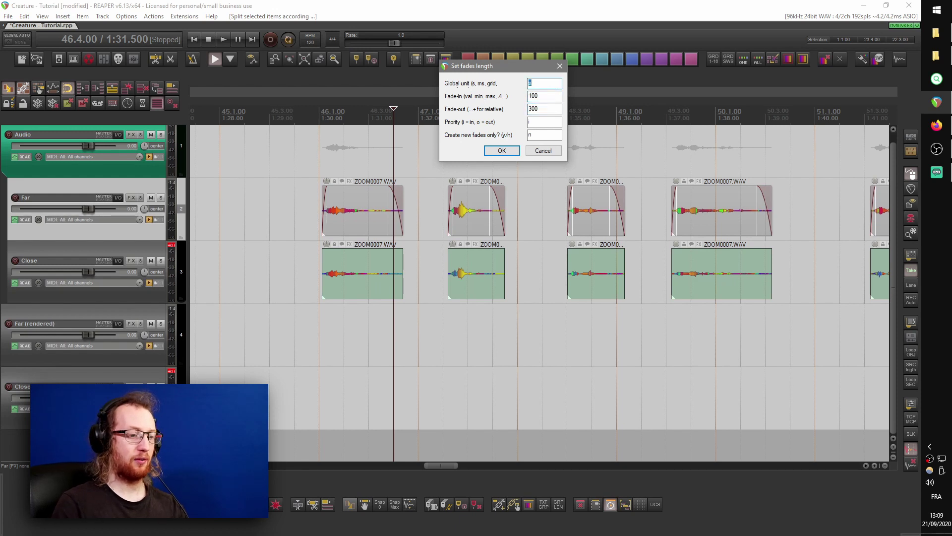
{"action": "left_click", "coordinate": [502, 151]}
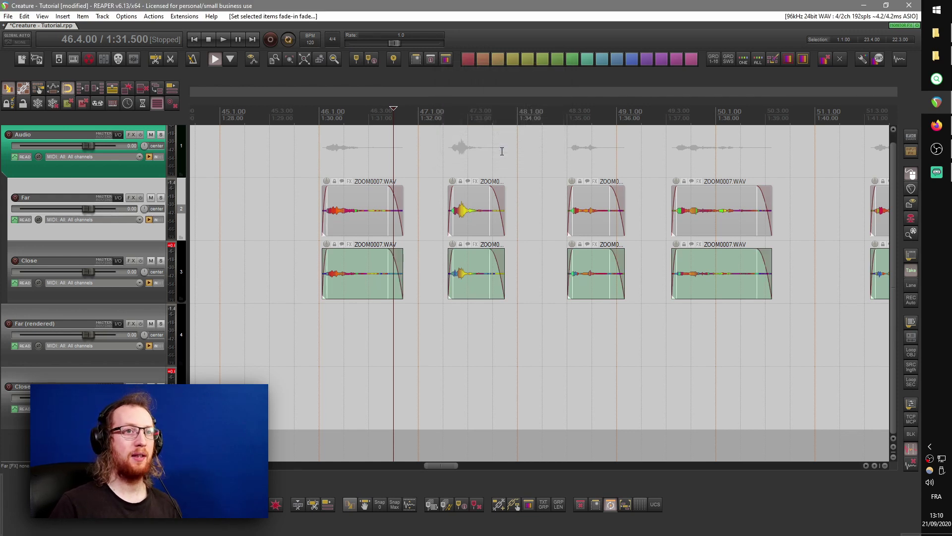
- Select all split items on the Far and Close tracks and reposition them with even gaps between takes
{"action": "scroll", "coordinate": [539, 254], "scroll_direction": "down", "scroll_amount": 2}
{"action": "scroll", "coordinate": [581, 248], "scroll_direction": "down", "scroll_amount": 3}
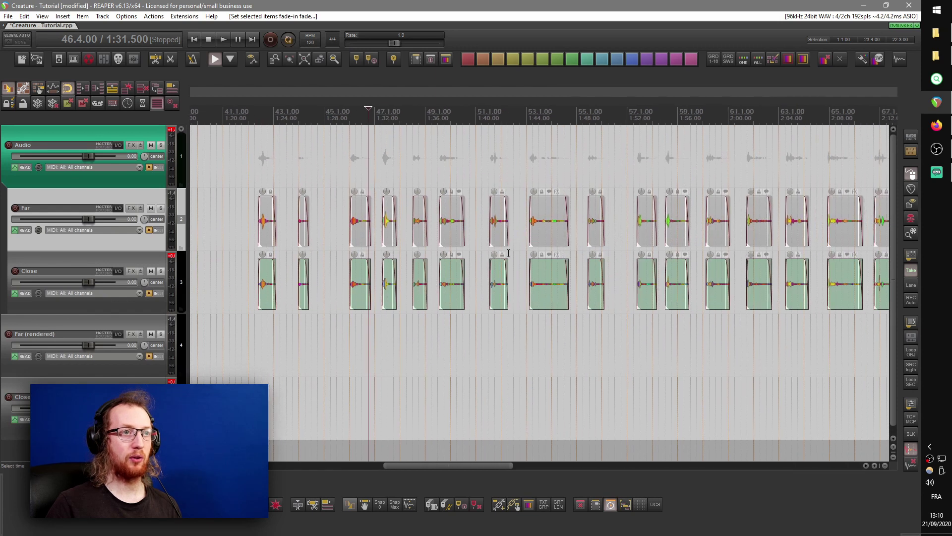
{"action": "scroll", "coordinate": [509, 252], "scroll_direction": "down", "scroll_amount": 2}
{"action": "left_click_drag", "start_coordinate": [318, 209], "coordinate": [673, 289]}
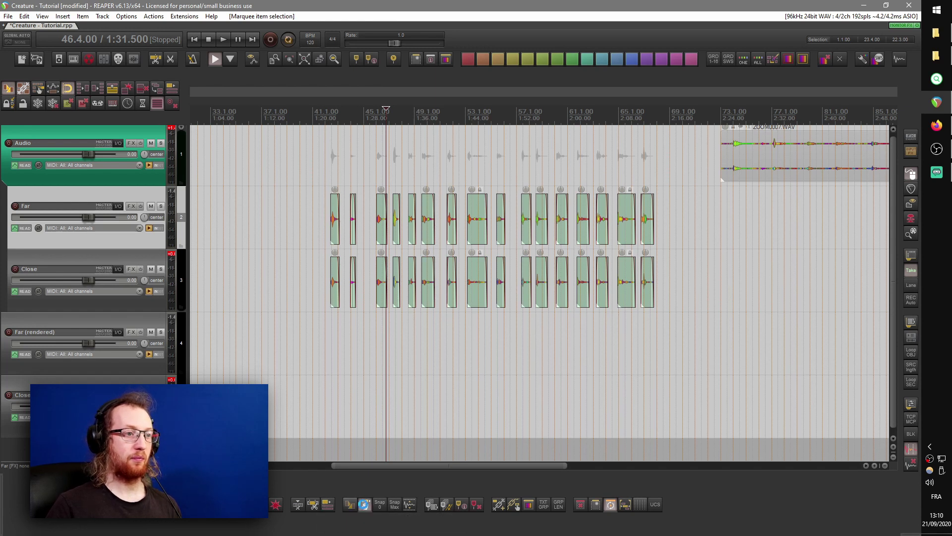
{"action": "left_click", "coordinate": [364, 504]}
{"action": "left_click", "coordinate": [502, 203]}
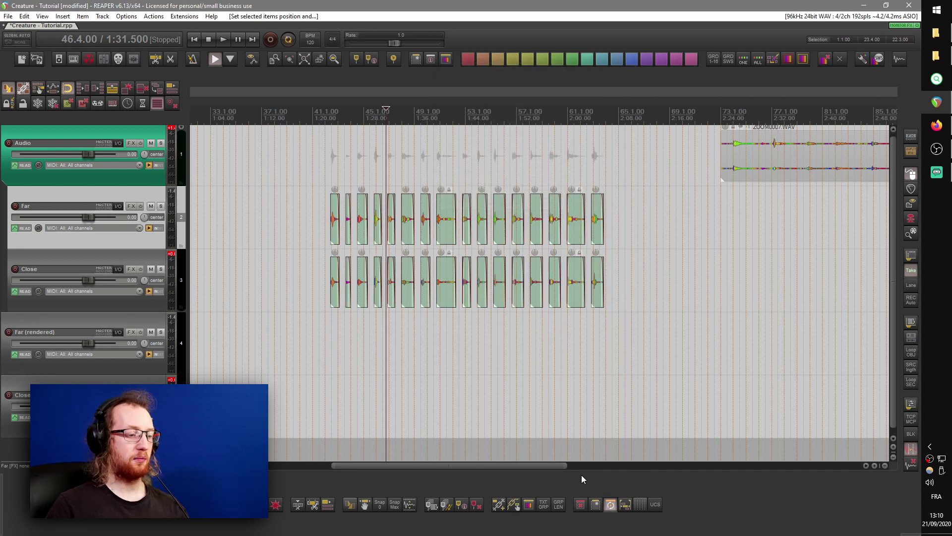
- Group the selected items under one ZOOM0007.WAV region and create markers at the items, named from item notes
{"action": "key", "text": "ctrl+g"}
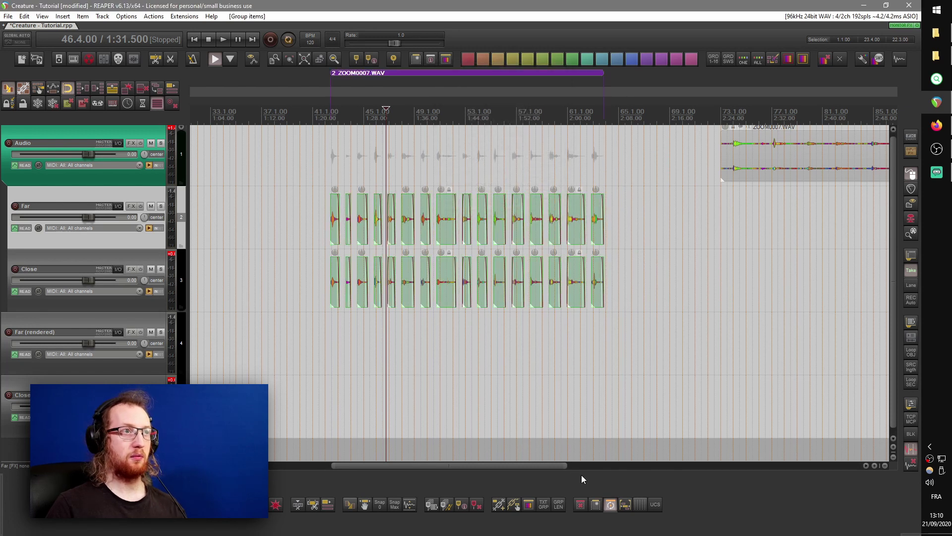
{"action": "left_click", "coordinate": [432, 505]}
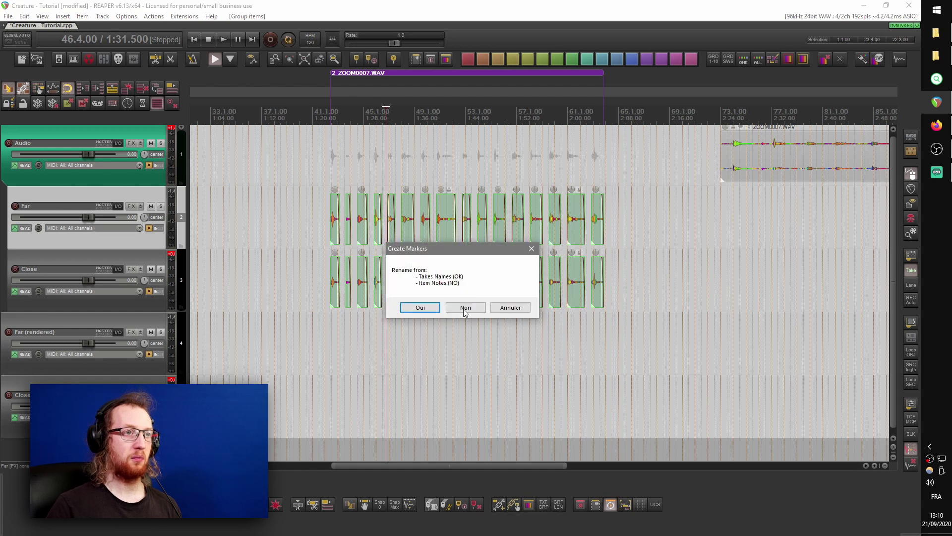
{"action": "left_click", "coordinate": [463, 307]}
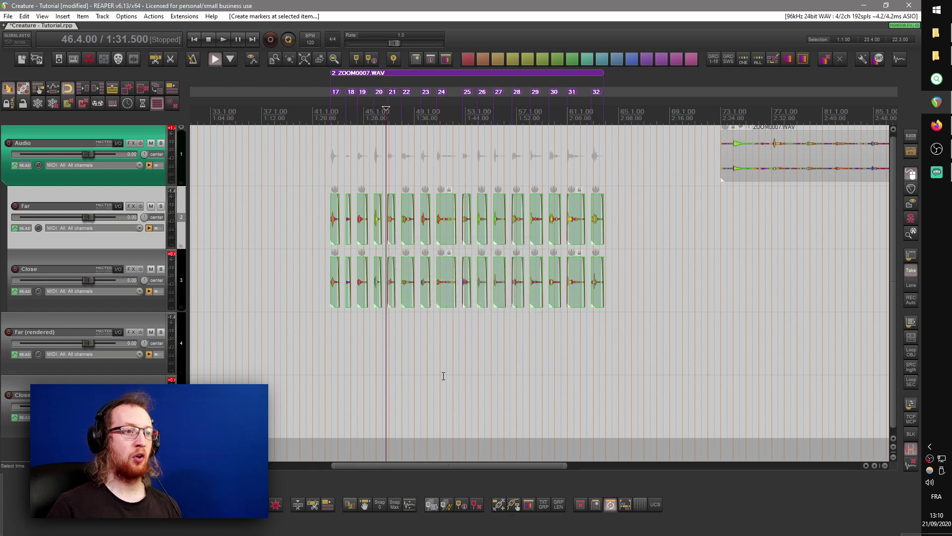
- Normalize the selected Far and Close items and rename the markers in a time selection around them with sequential numbers
{"action": "left_click", "coordinate": [409, 505]}
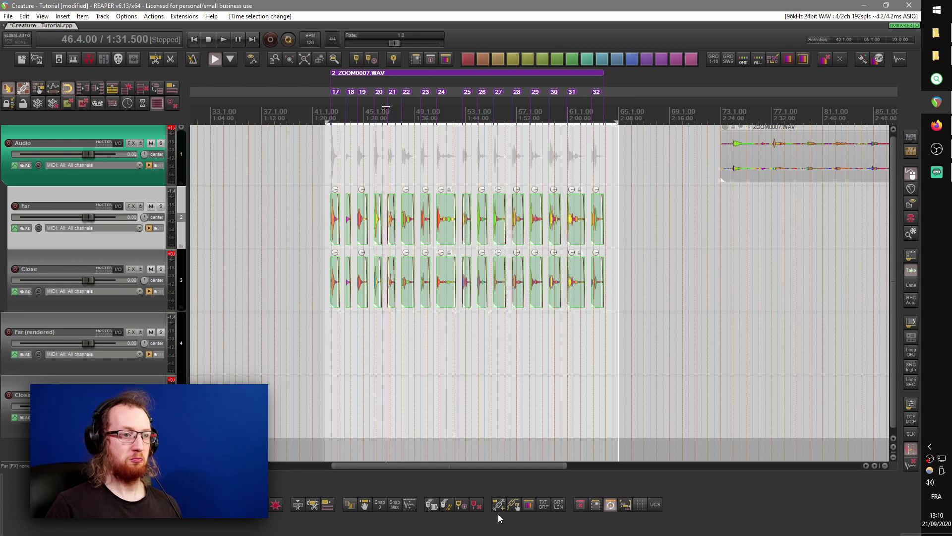
{"action": "left_click", "coordinate": [463, 505]}
{"action": "left_click", "coordinate": [598, 111]}
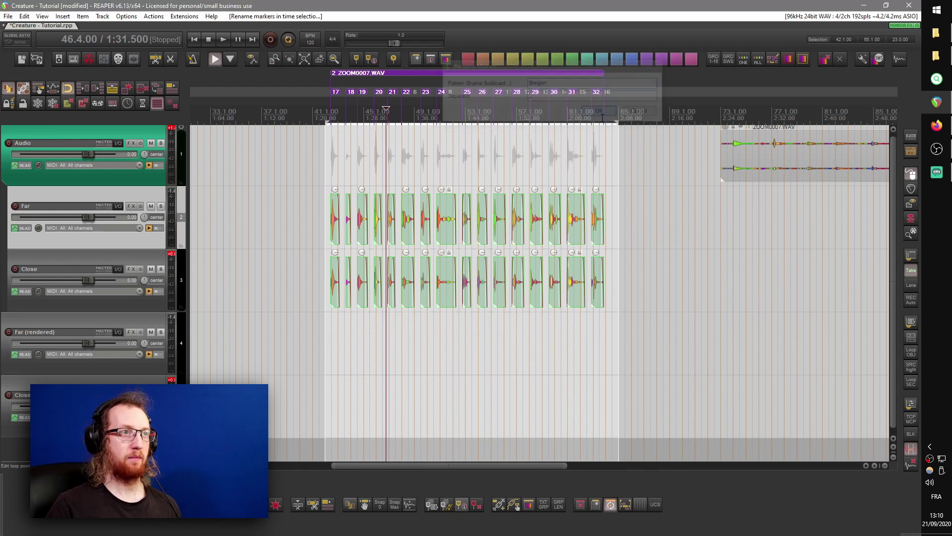
- In the region render matrix, assign the Far and Close tracks to the ZOOM0007.WAV region and clear them from the Zommbie_Growling region
{"action": "left_click", "coordinate": [35, 58]}
{"action": "left_click", "coordinate": [538, 188]}
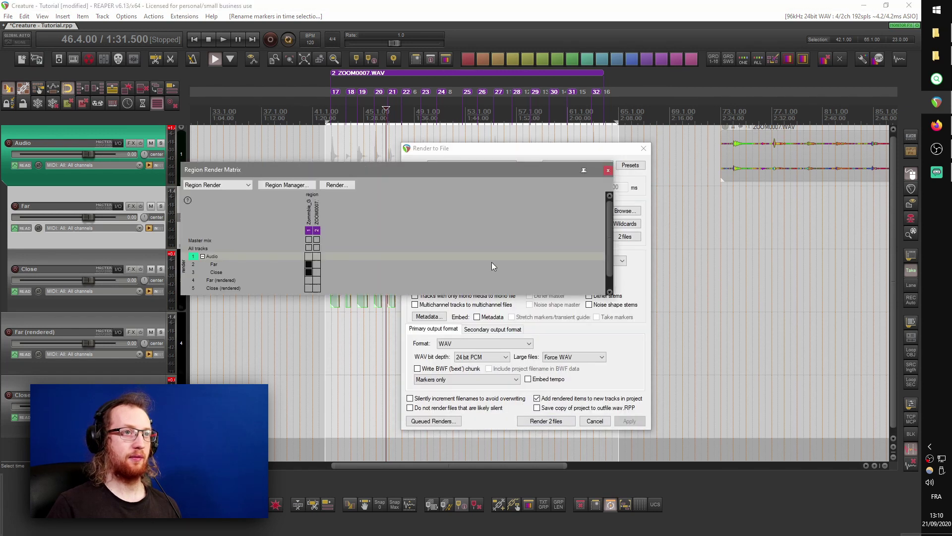
{"action": "left_click", "coordinate": [317, 263]}
{"action": "left_click", "coordinate": [316, 272]}
{"action": "left_click", "coordinate": [309, 264]}
{"action": "left_click", "coordinate": [309, 272]}
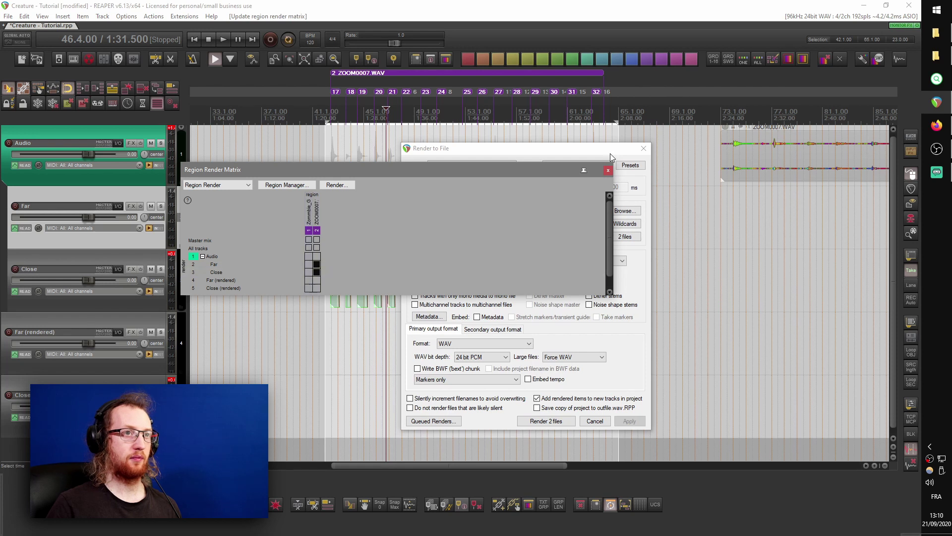
{"action": "left_click", "coordinate": [608, 170]}
- Render the Far and Close files for the ZOOM0007.WAV region and view the rendered items on their new tracks
{"action": "left_click", "coordinate": [546, 421]}
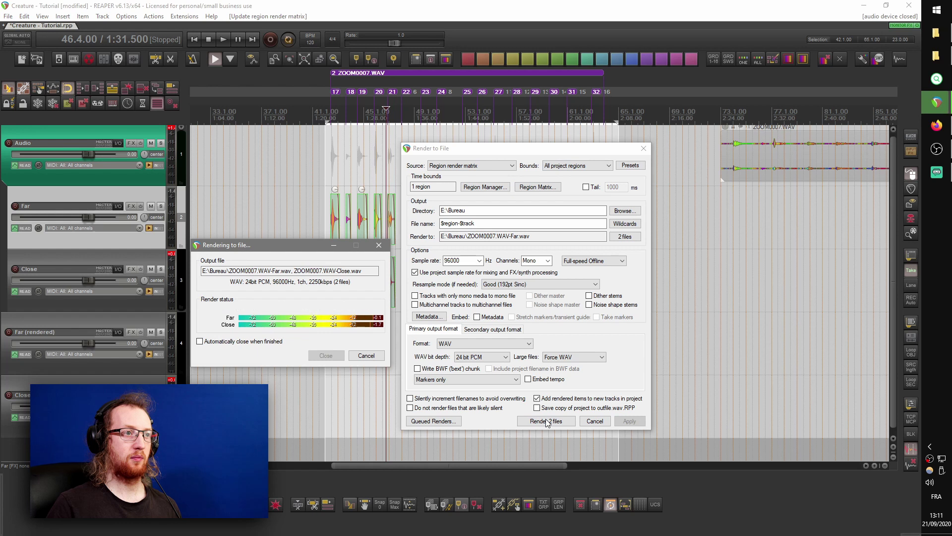
{"action": "left_click", "coordinate": [322, 354]}
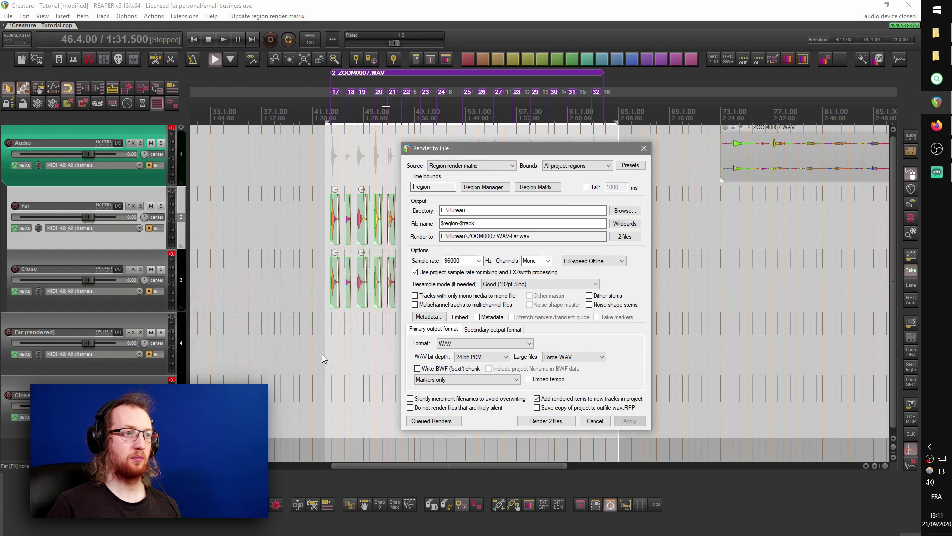
{"action": "scroll", "coordinate": [486, 382], "scroll_direction": "down", "scroll_amount": 3}
{"action": "scroll", "coordinate": [476, 233], "scroll_direction": "up", "scroll_amount": 3}
{"action": "scroll", "coordinate": [449, 334], "scroll_direction": "up", "scroll_amount": 2}
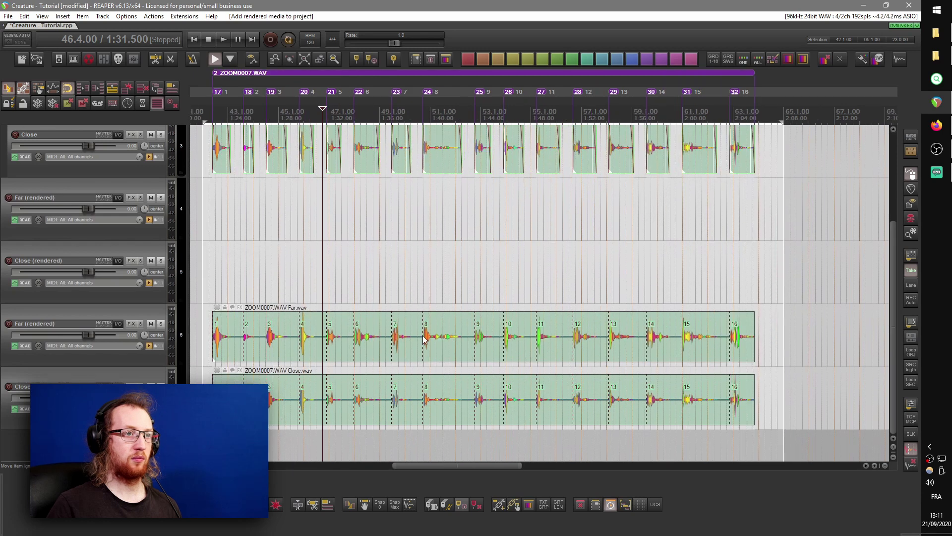